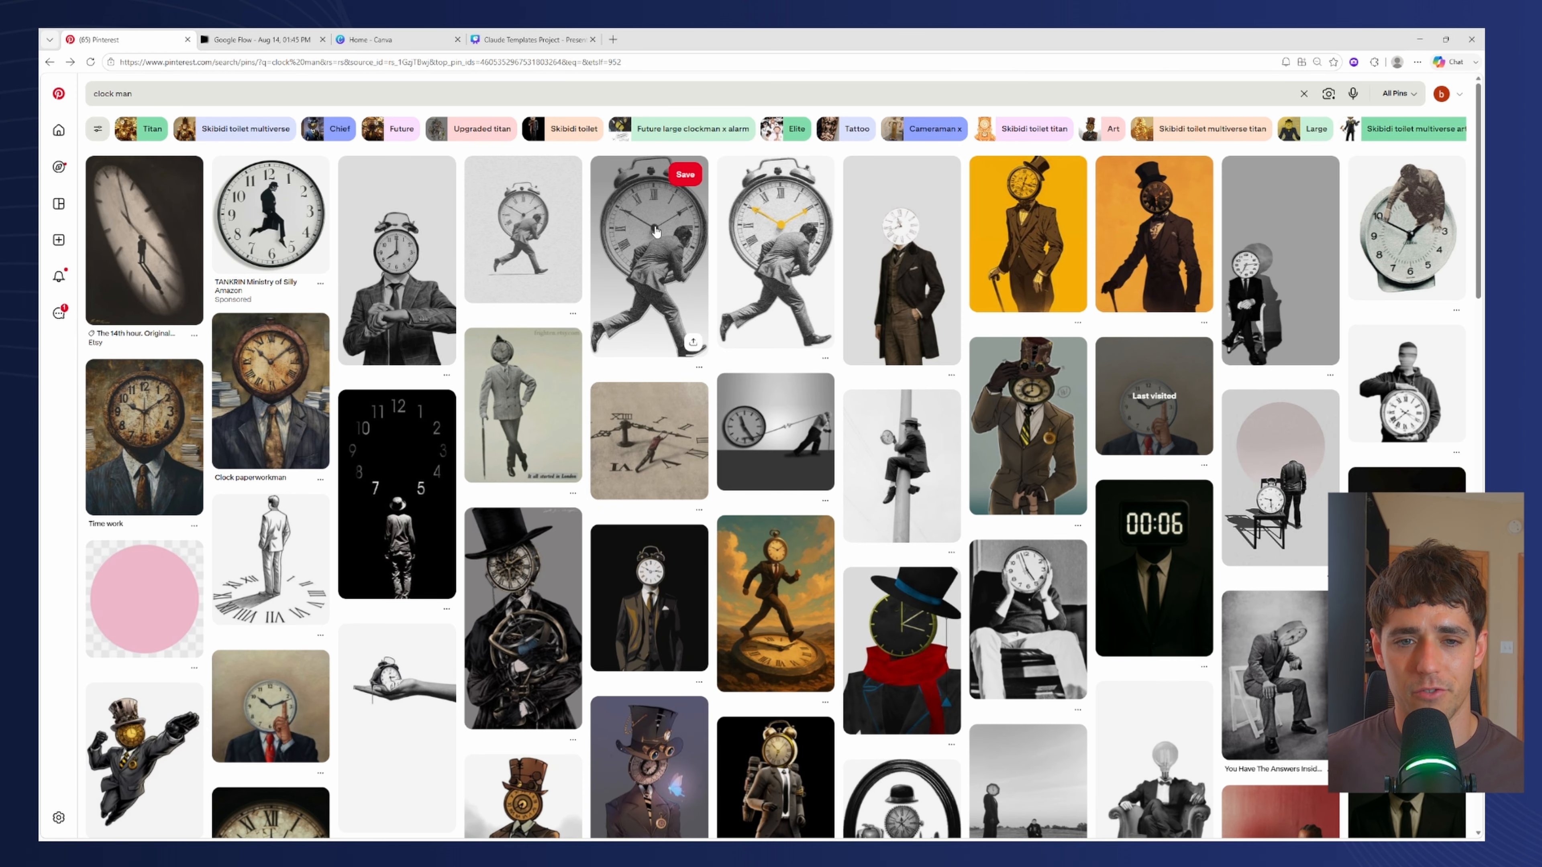
# Open the pin of the man running with an oversized alarm clock and screenshot its image with Snipping Tool.
pyautogui.click(666, 243)
pyautogui.press('super+s')
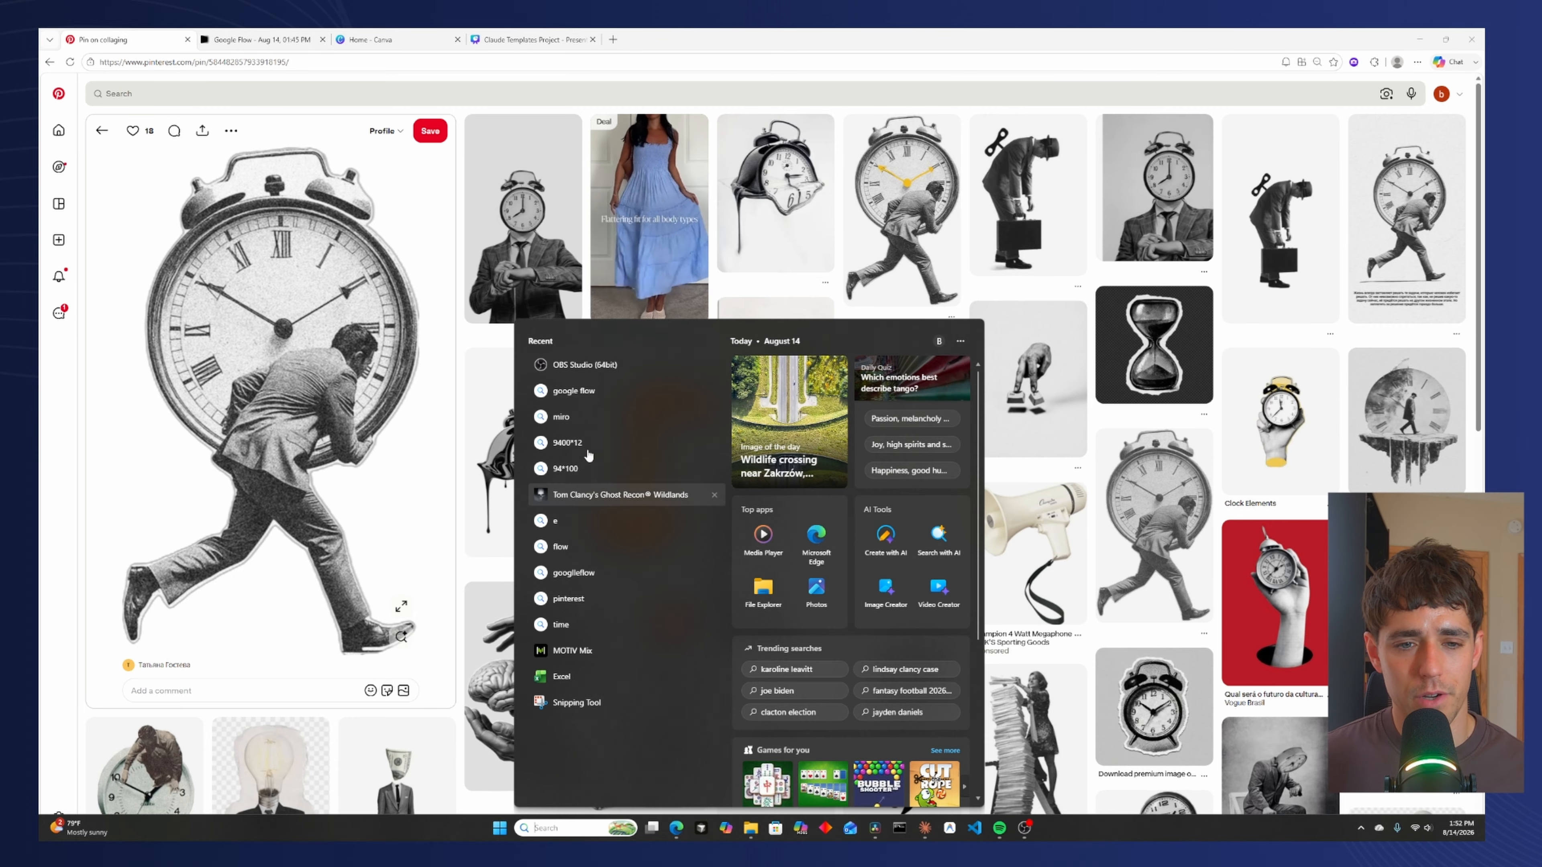
pyautogui.click(567, 702)
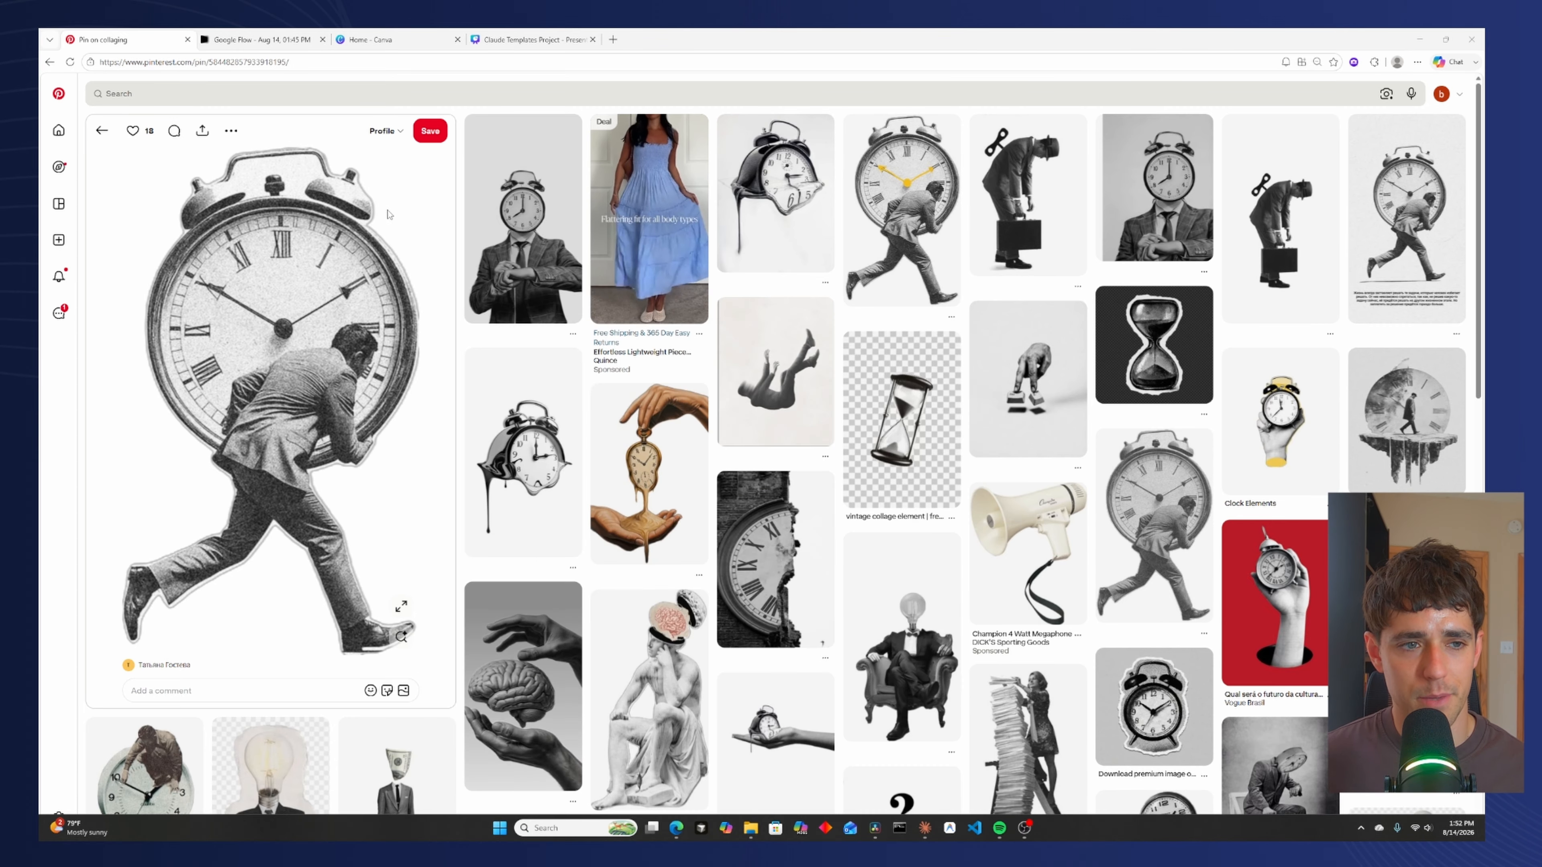
pyautogui.click(641, 359)
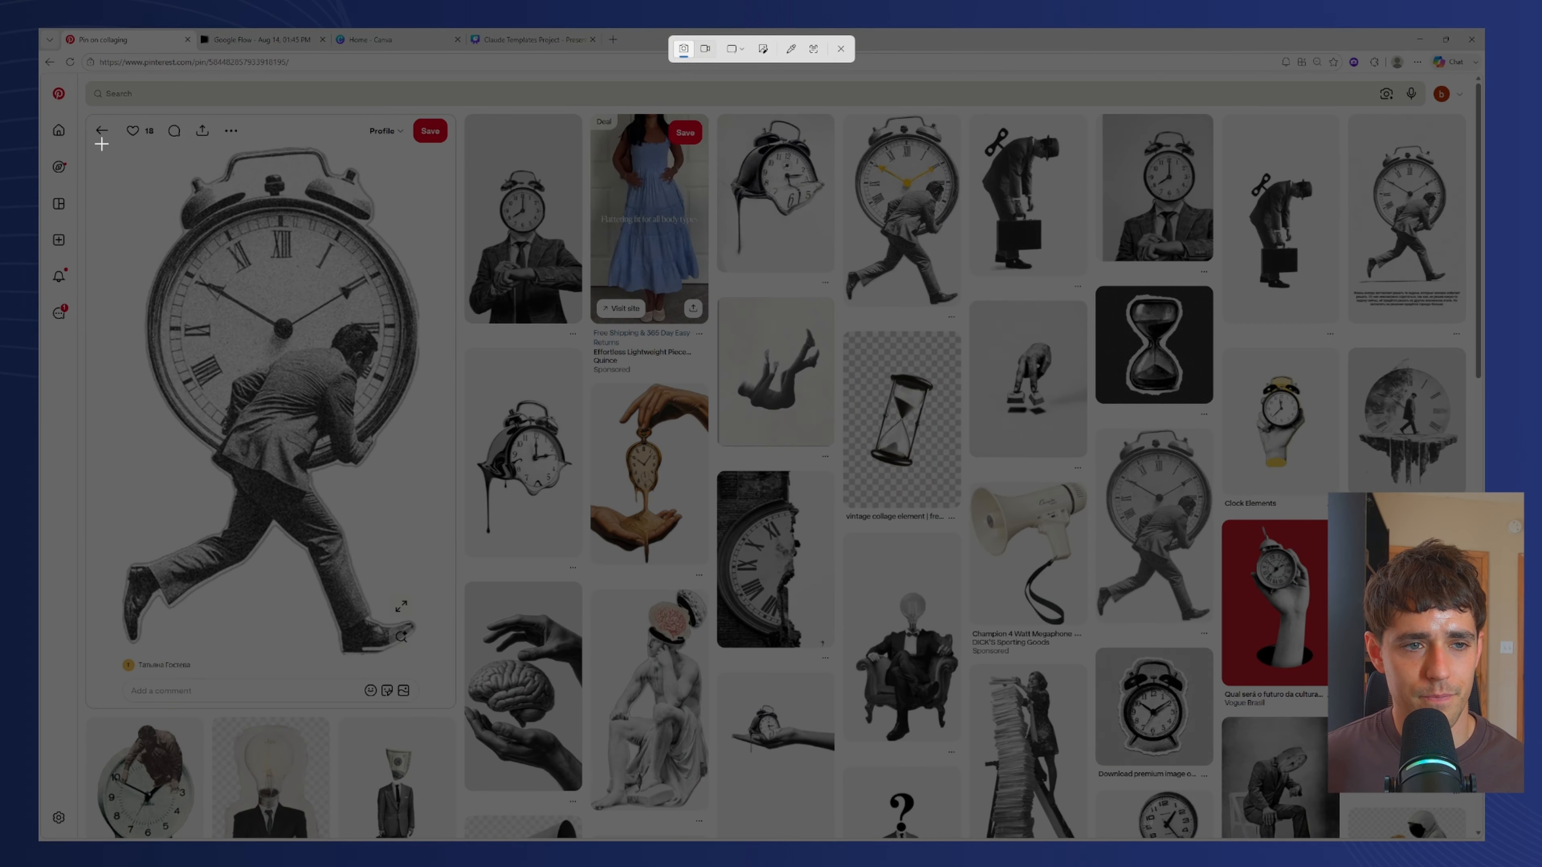
pyautogui.moveTo(101, 142); pyautogui.dragTo(446, 663)
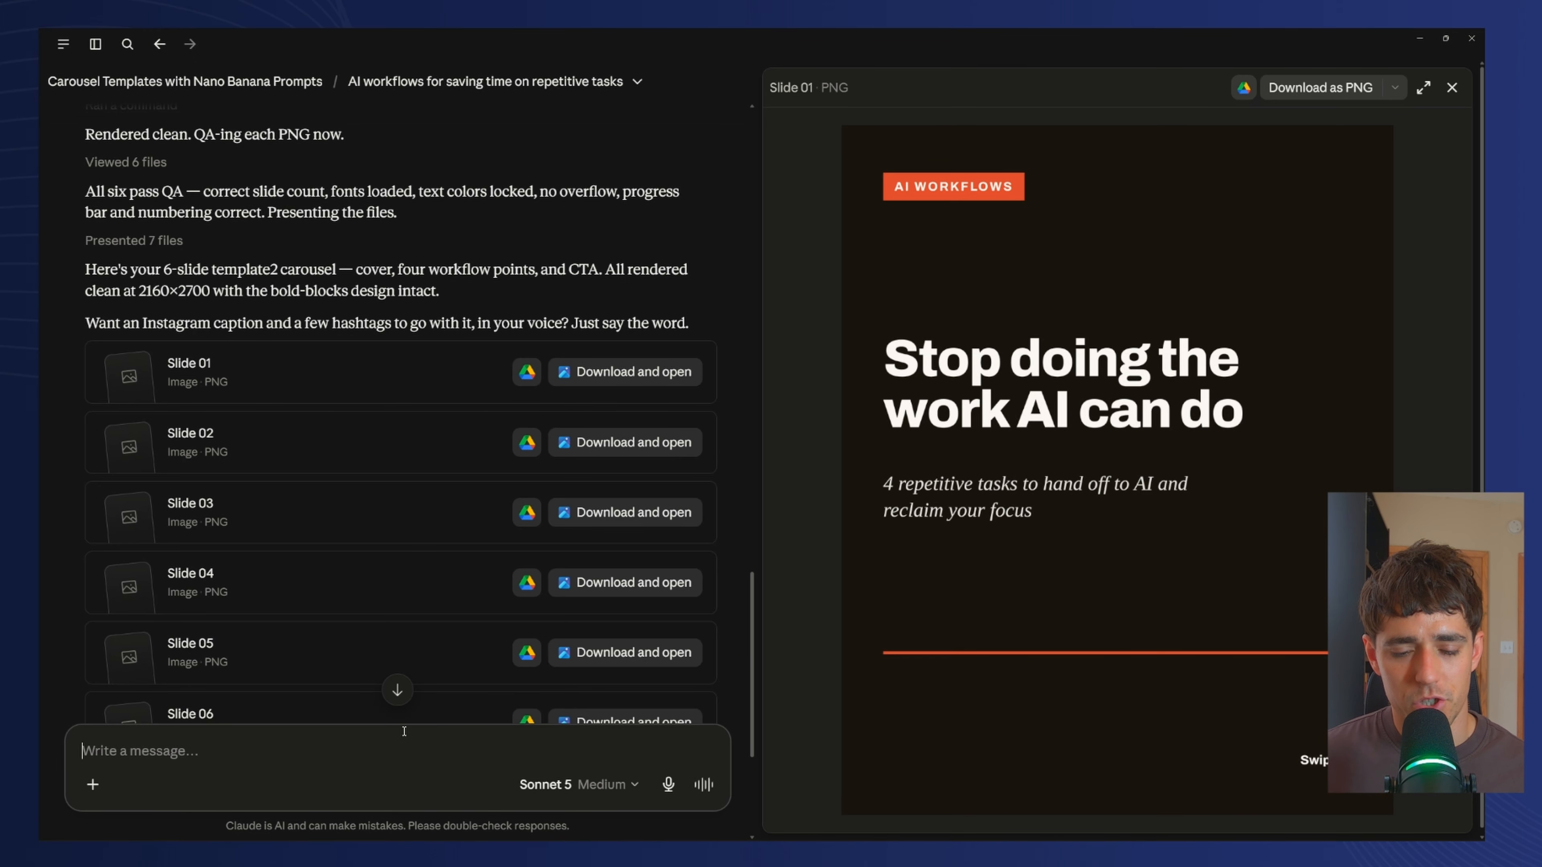
# Send Claude the screenshot with a dictated request for a cover image prompt and cover copy about AI saving time, using the keyword "time".
pyautogui.hotkey('ctrl', 'v')
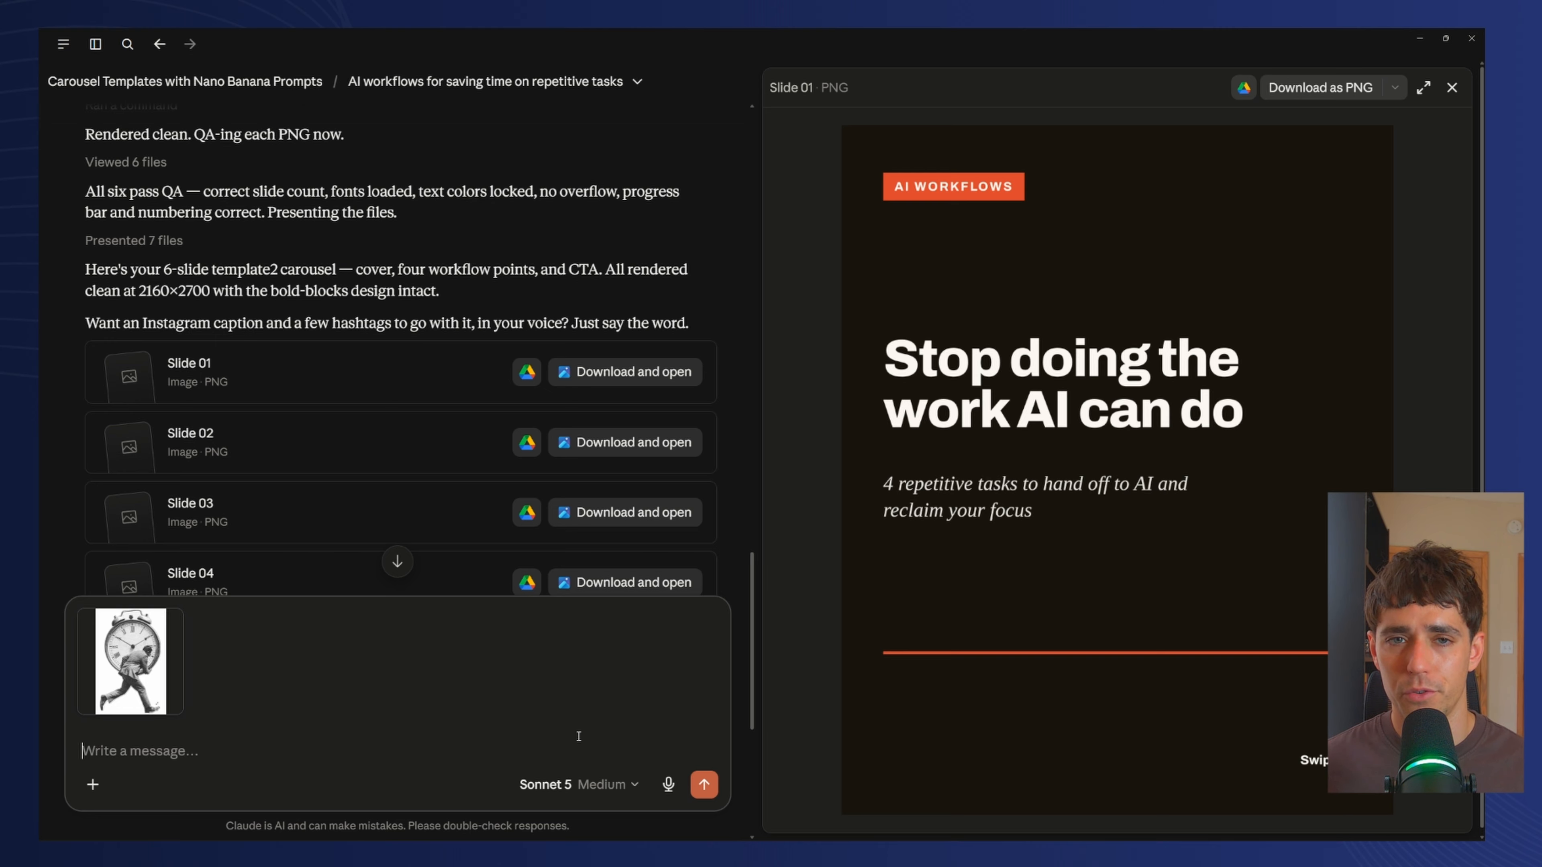
pyautogui.click(669, 785)
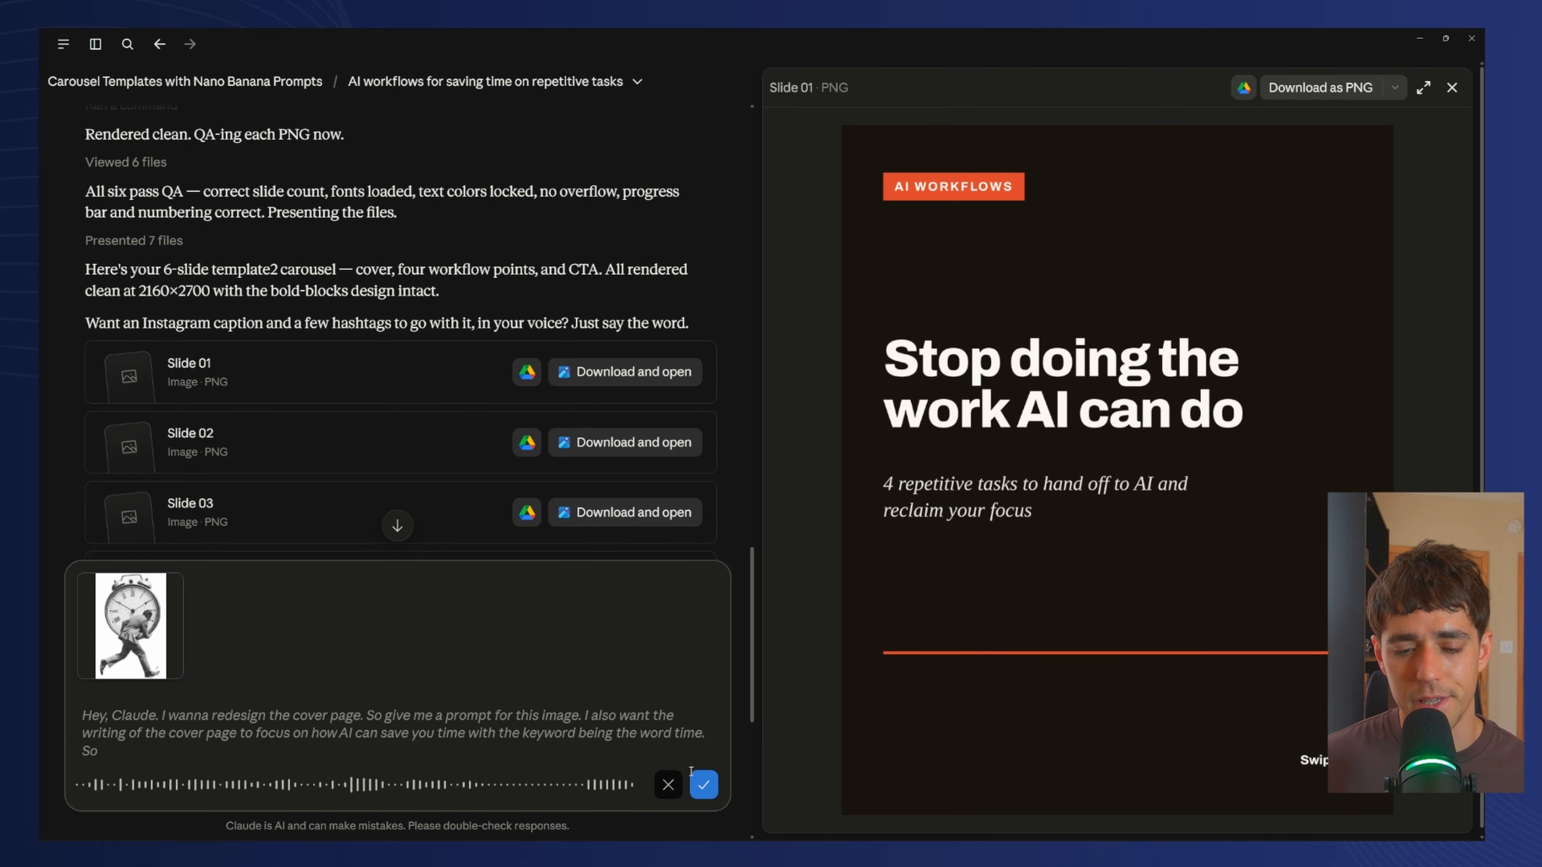
pyautogui.click(704, 785)
pyautogui.click(703, 785)
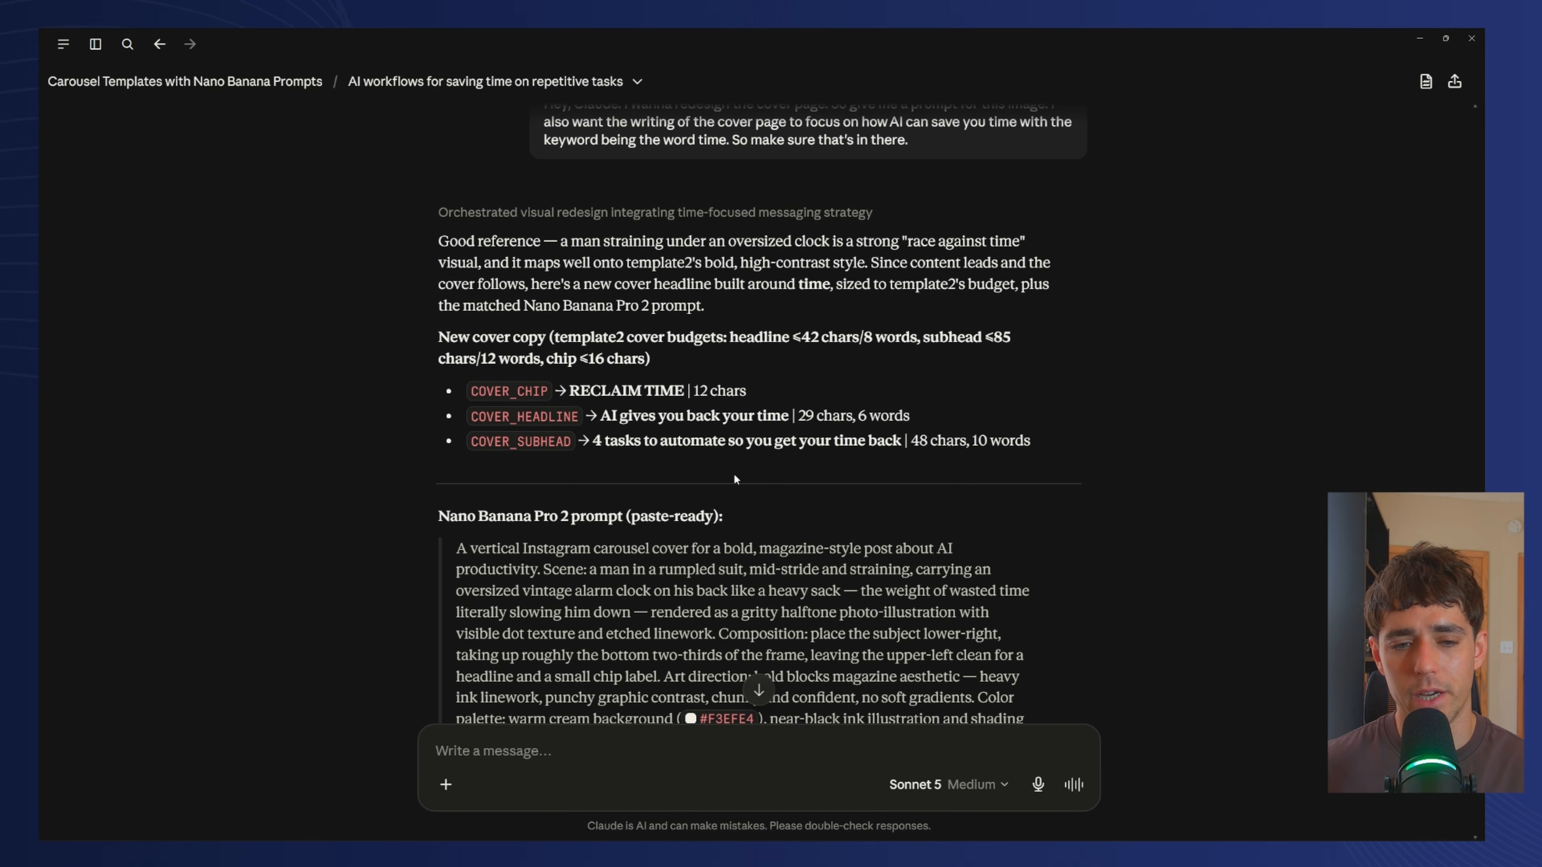
# Copy the Nano Banana Pro 2 prompt from Claude's reply and paste it into the Google Flow project's prompt box.
pyautogui.scroll(-4, 737, 429)
pyautogui.moveTo(915, 619); pyautogui.dragTo(457, 328)
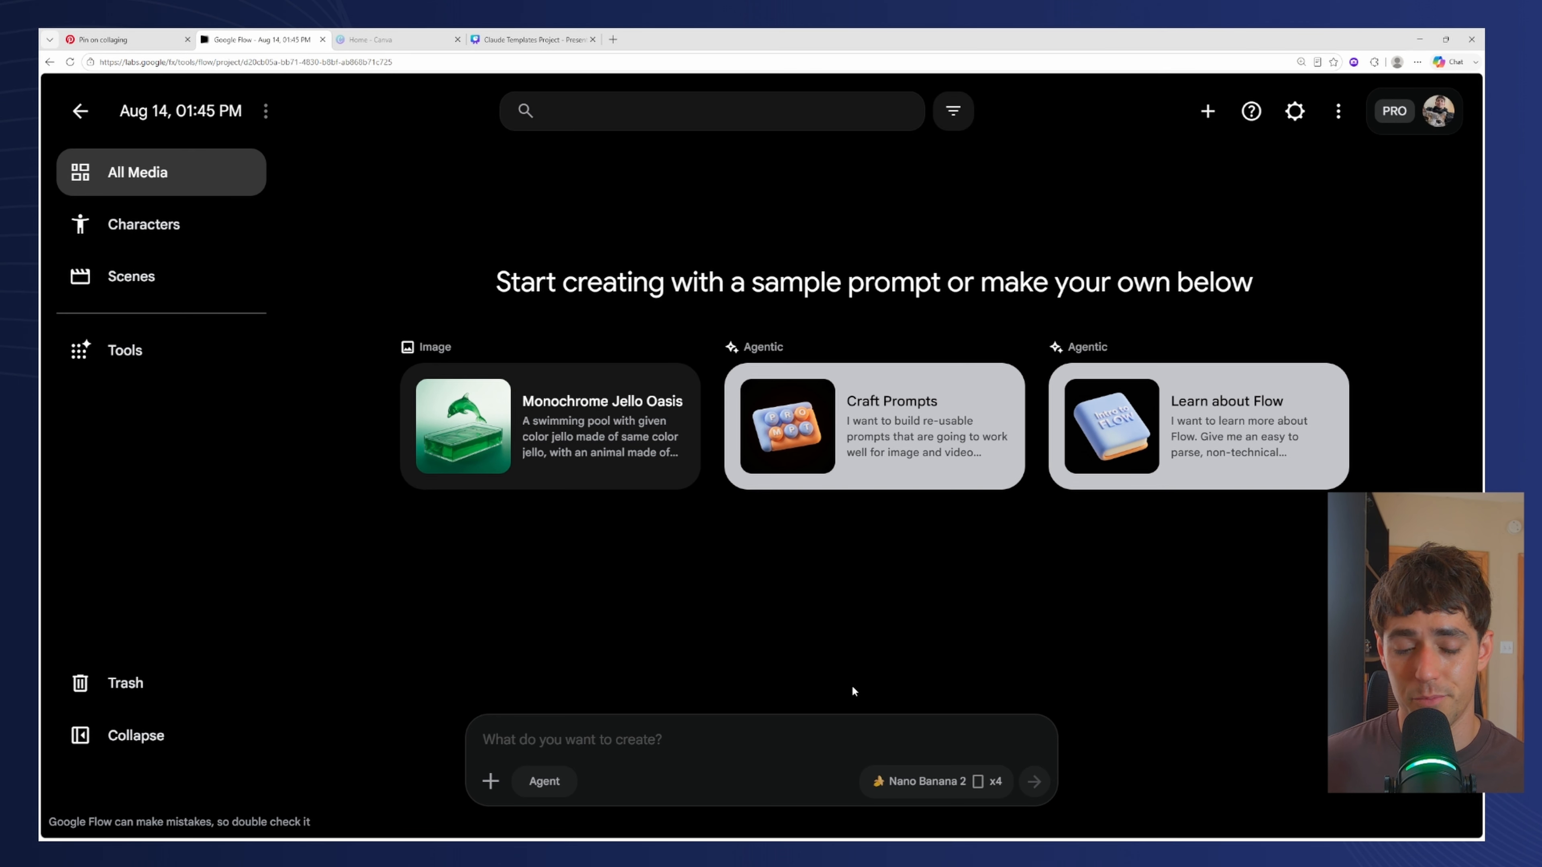
pyautogui.click(1424, 121)
pyautogui.click(1431, 122)
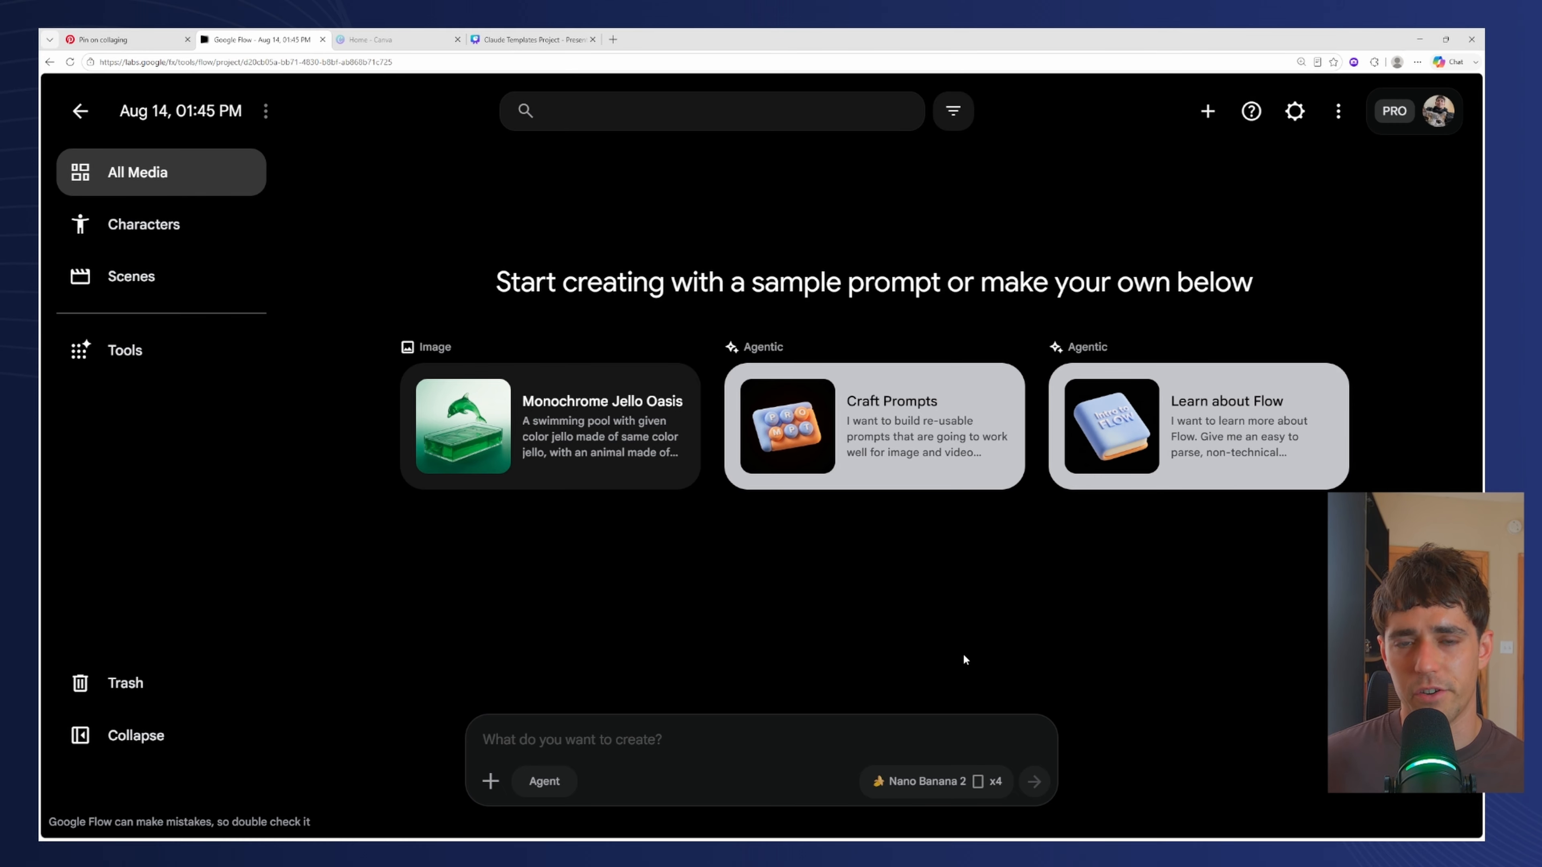
pyautogui.click(716, 747)
pyautogui.write('A vertical Instagram carousel cover for a bold, magazine-style post about AI productivity. Scene: a man in a rumpled suit, mid-stride and straining, carrying an oversized vintage alarm clock on his back like a heavy sack — the weight of wasted time literally slowing him down — rendered as a gritty halftone photo-illustration with visible dot texture and etched linework. Composition: place the subject lower-right, taking up roughly the bottom two-thirds of the frame, leaving the upper-left clean for a headline and a small chip label. Art direction: bold blocks magazine aesthetic — heavy ink linework, punchy graphic contrast, chunky and confident, no soft gradients. Color palette: warm cream background ( #F3EFE4), near-black ink illustration and shading ( #18150D), with one bright orange accent ( #E8512A) used sparingly — on the clock\'s bell or hands, or as a small solid block behind the chip. In the upper-left, render this headline in a heavy geometric sans (Archivo-style, extra bold), near-black on cream: "AI gives you back your time." Above it, a small solid orange chip with spaced uppercase near-white text: "RECLAIM TIME." Keep all text crisp, high-contrast, and uncluttered for mobile. 4:5 vertical aspect ratio, 2K resolution.')
# Remove "4:5 vertical aspect ratio, 2K resolution." from the prompt and generate four 3:4 images with Nano Banana 2.
pyautogui.moveTo(568, 740); pyautogui.dragTo(868, 720)
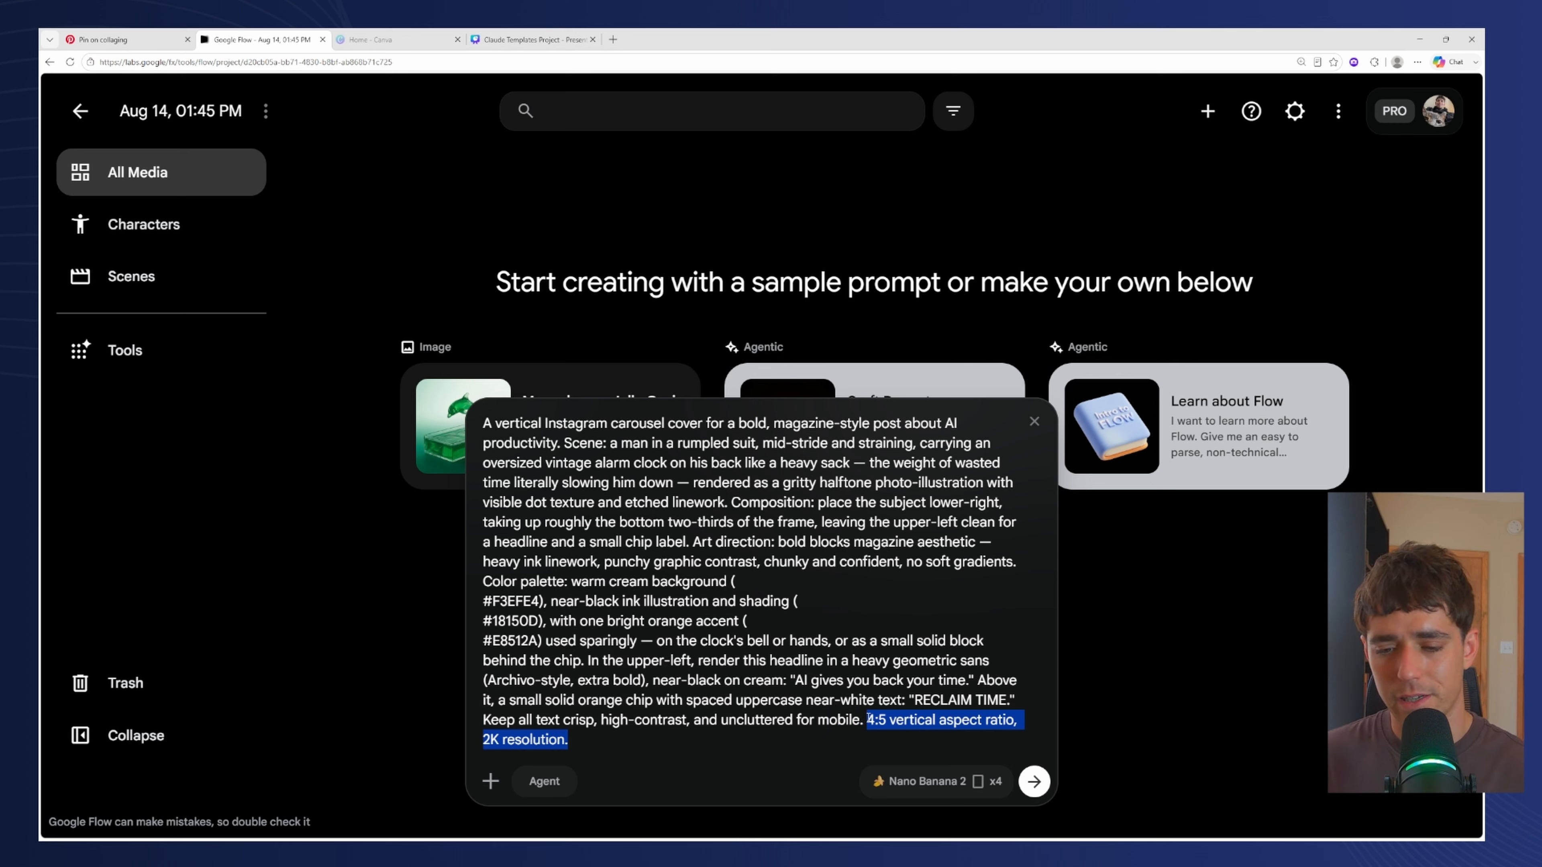
pyautogui.press('BackSpace')
pyautogui.click(994, 783)
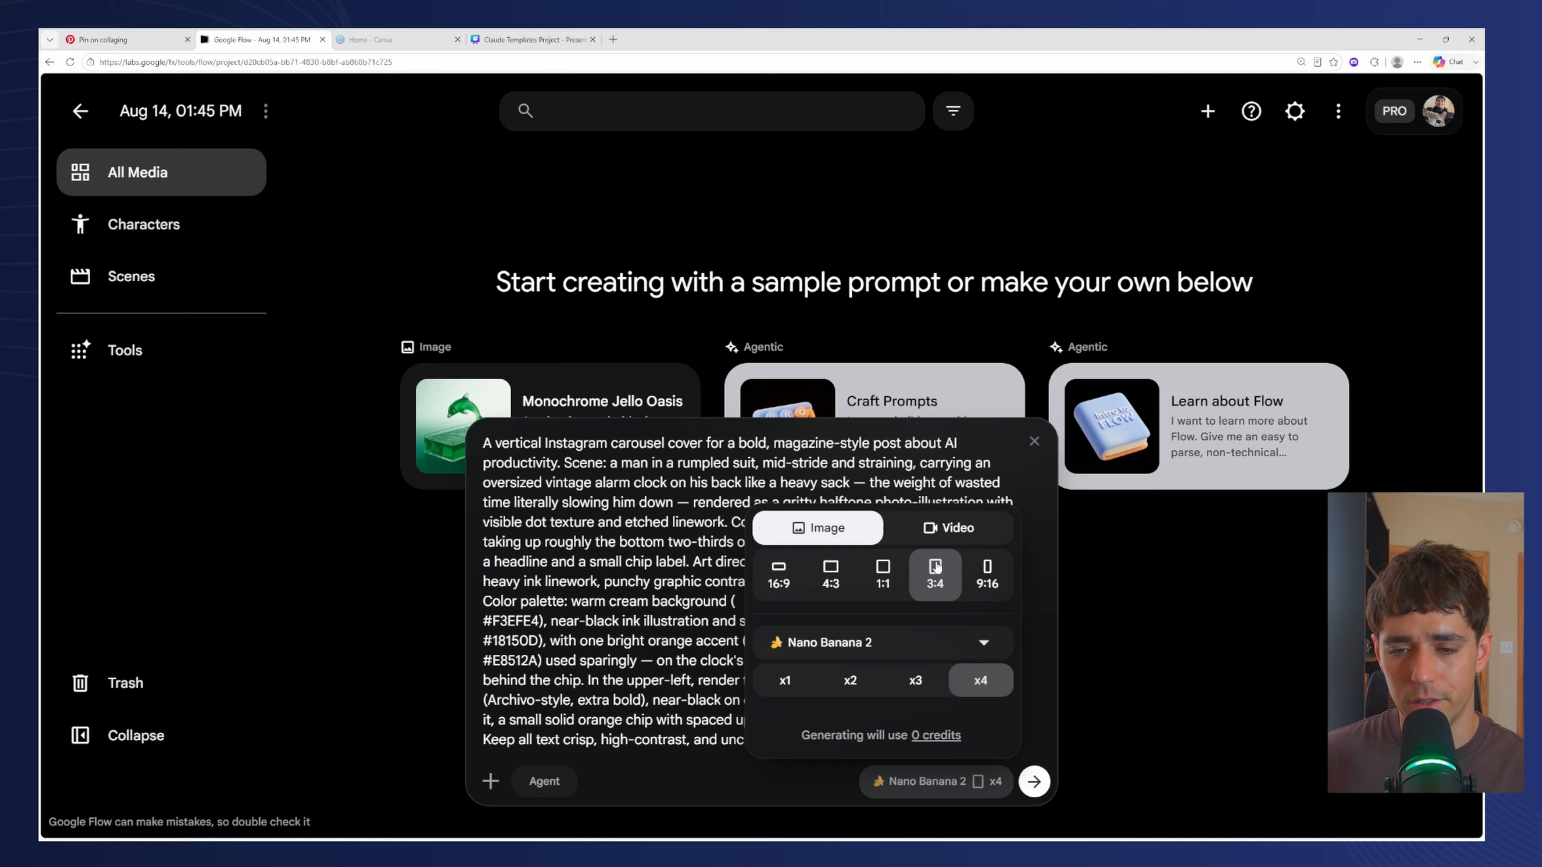
pyautogui.click(934, 740)
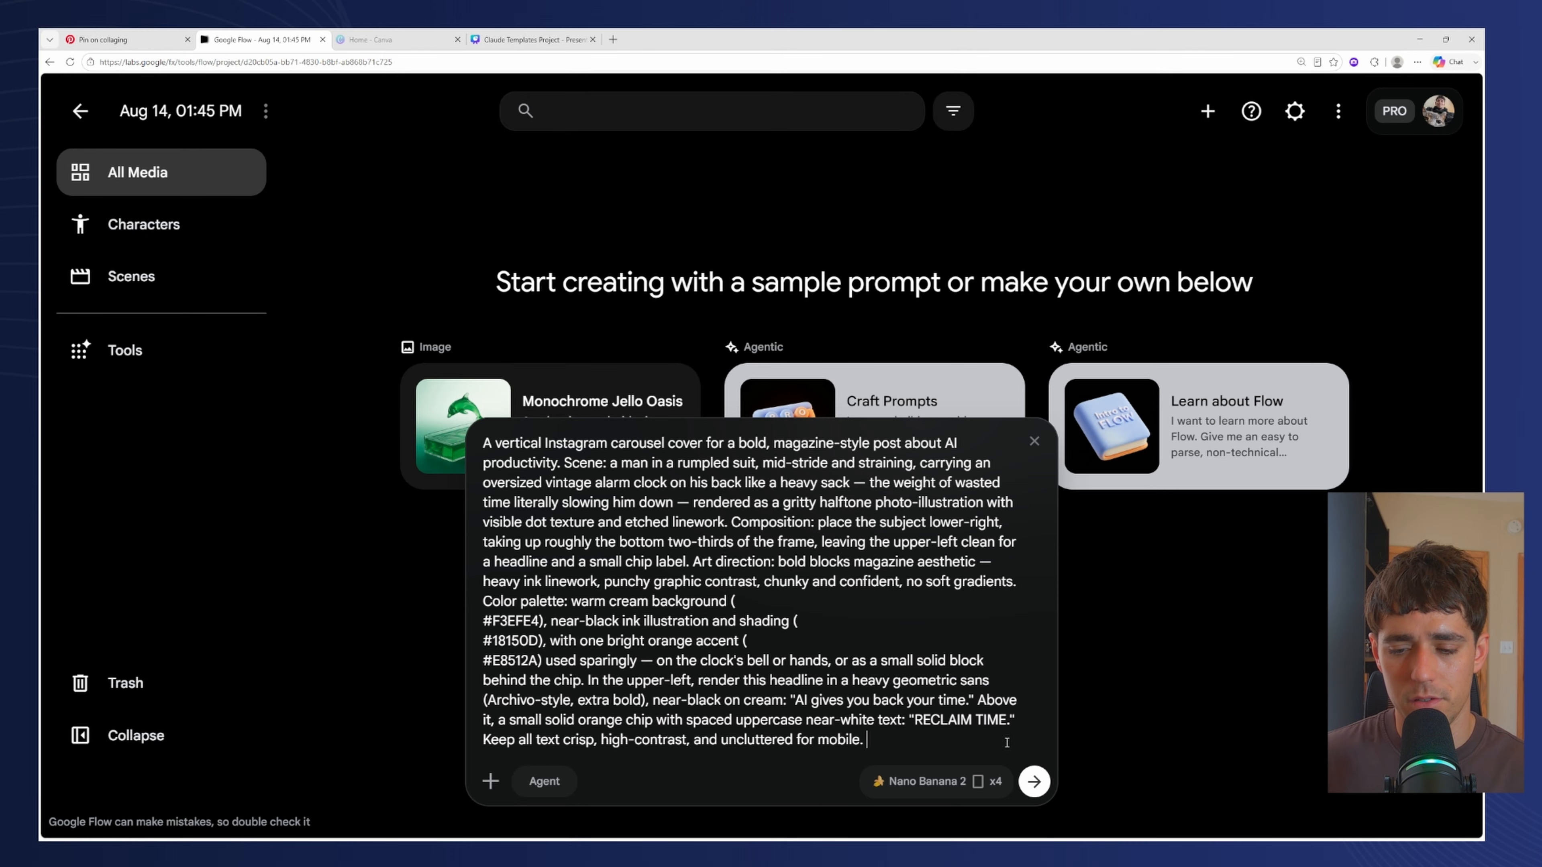
pyautogui.click(1034, 782)
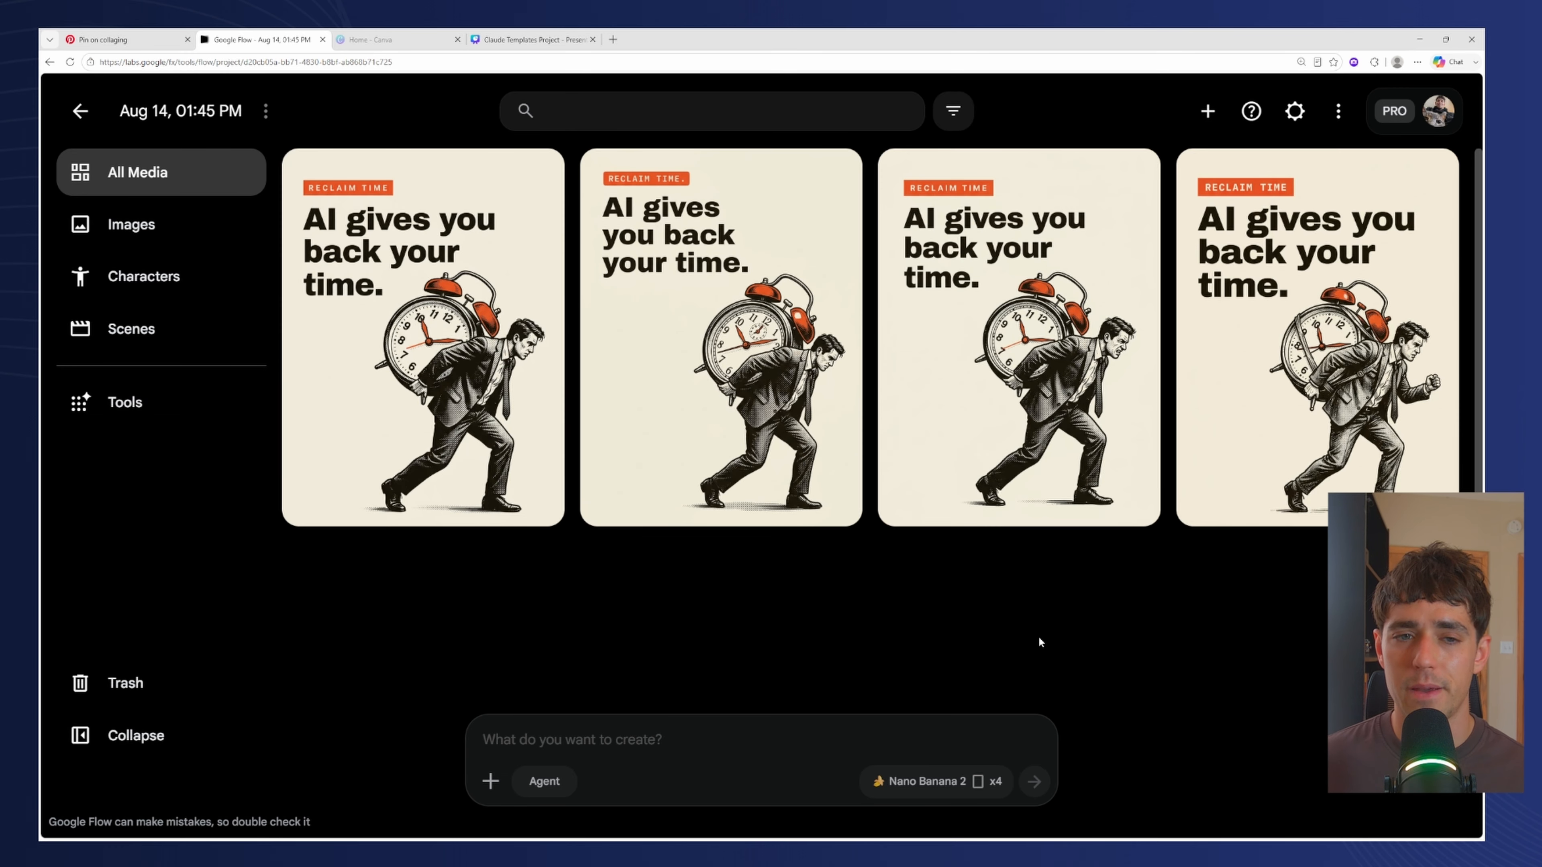
# Download the first generated cover image as a 2K upscale and leave the Flow project.
pyautogui.click(424, 340)
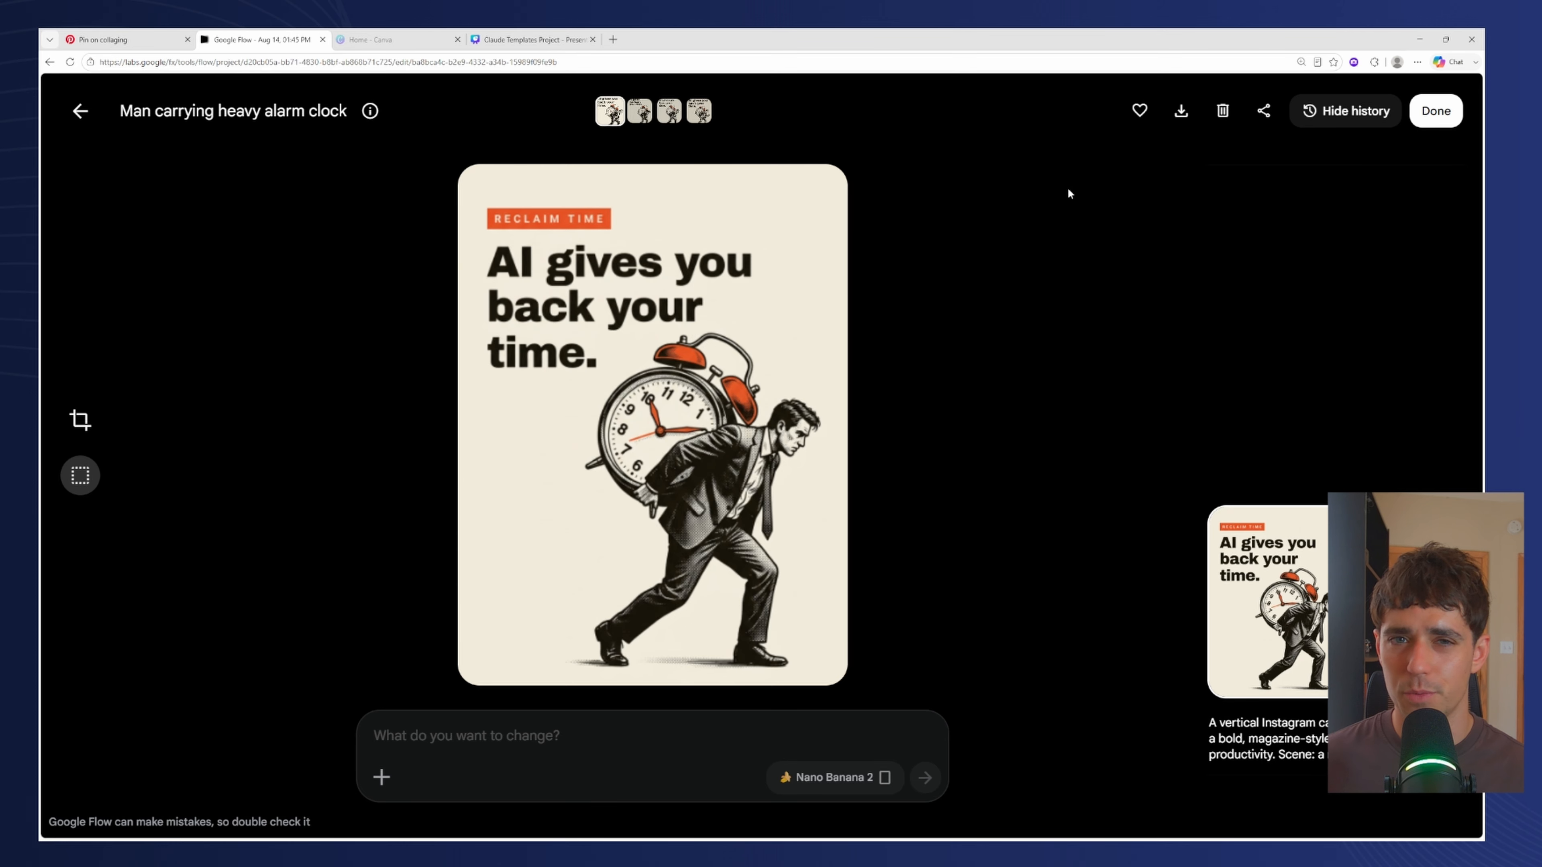
pyautogui.click(1181, 112)
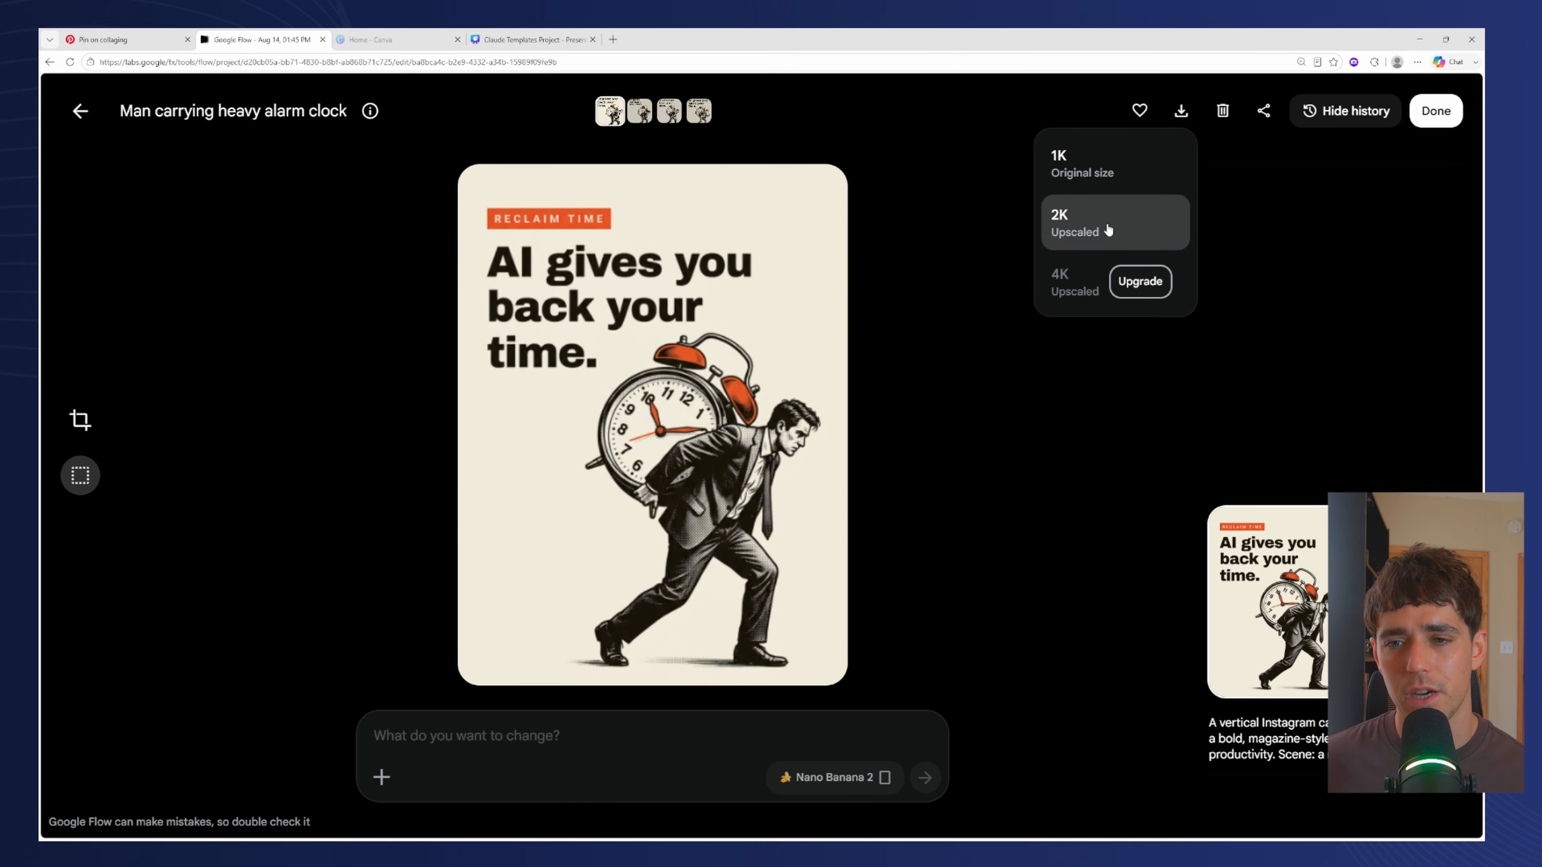
pyautogui.click(1059, 215)
pyautogui.click(71, 110)
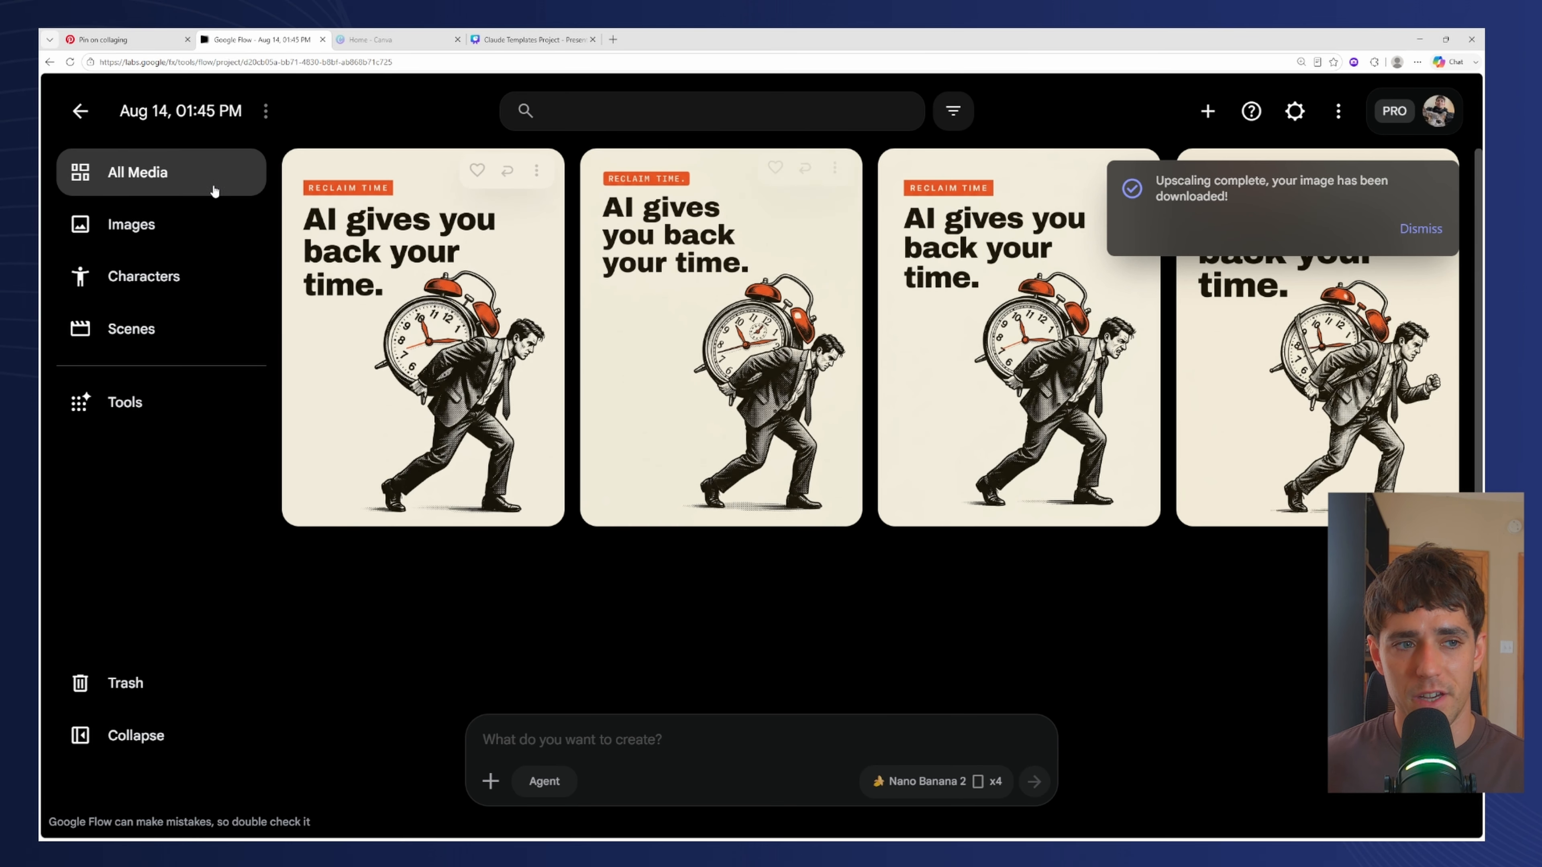
pyautogui.click(75, 109)
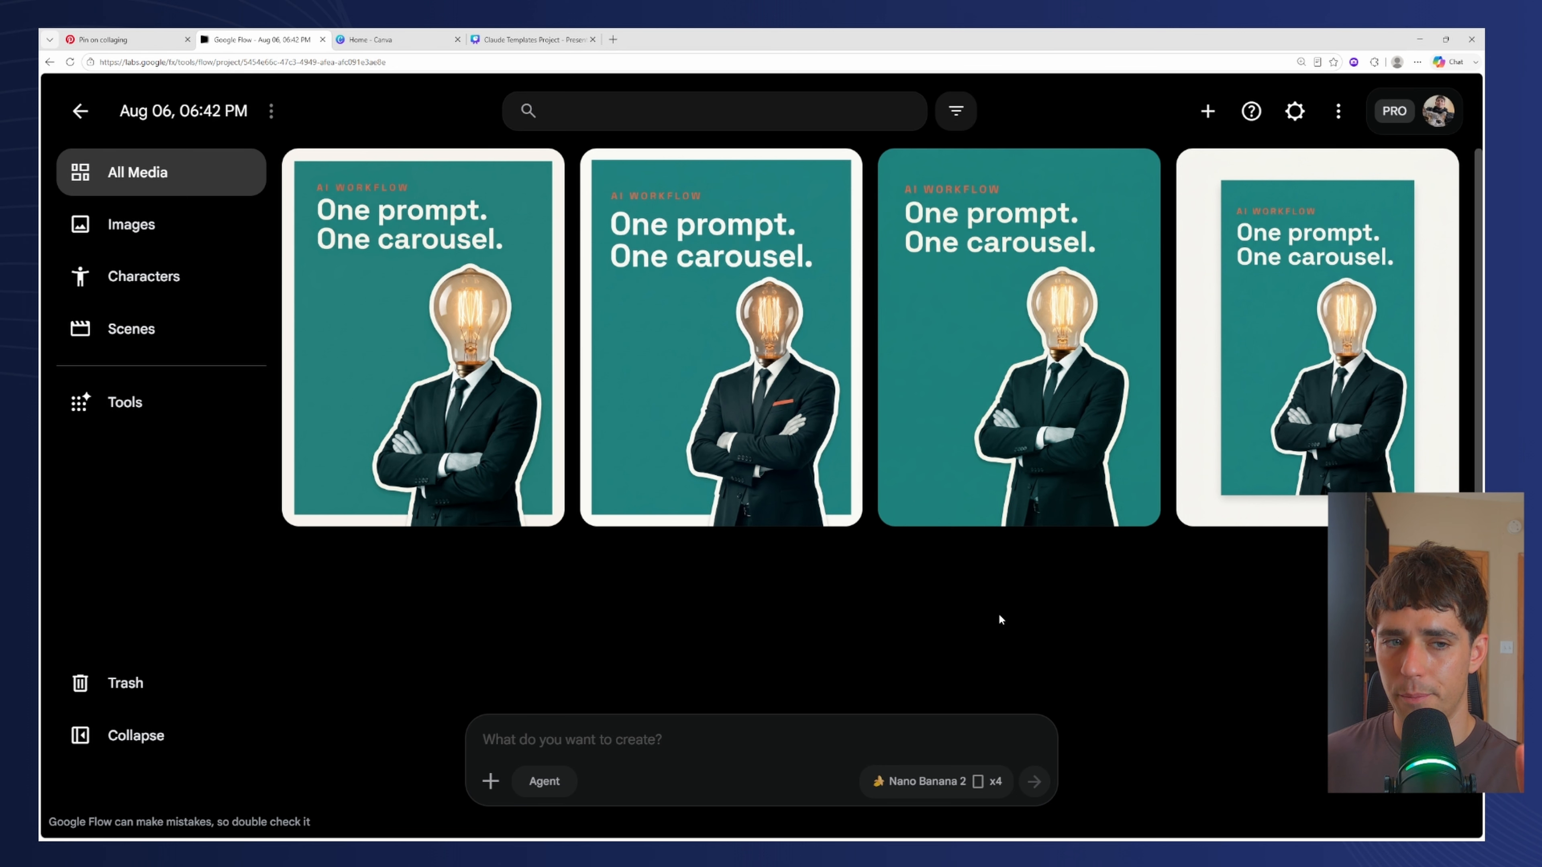
# Search Pinterest for "light bulb man" and open the pin of the suited man with a light bulb head and crossed arms.
pyautogui.click(121, 39)
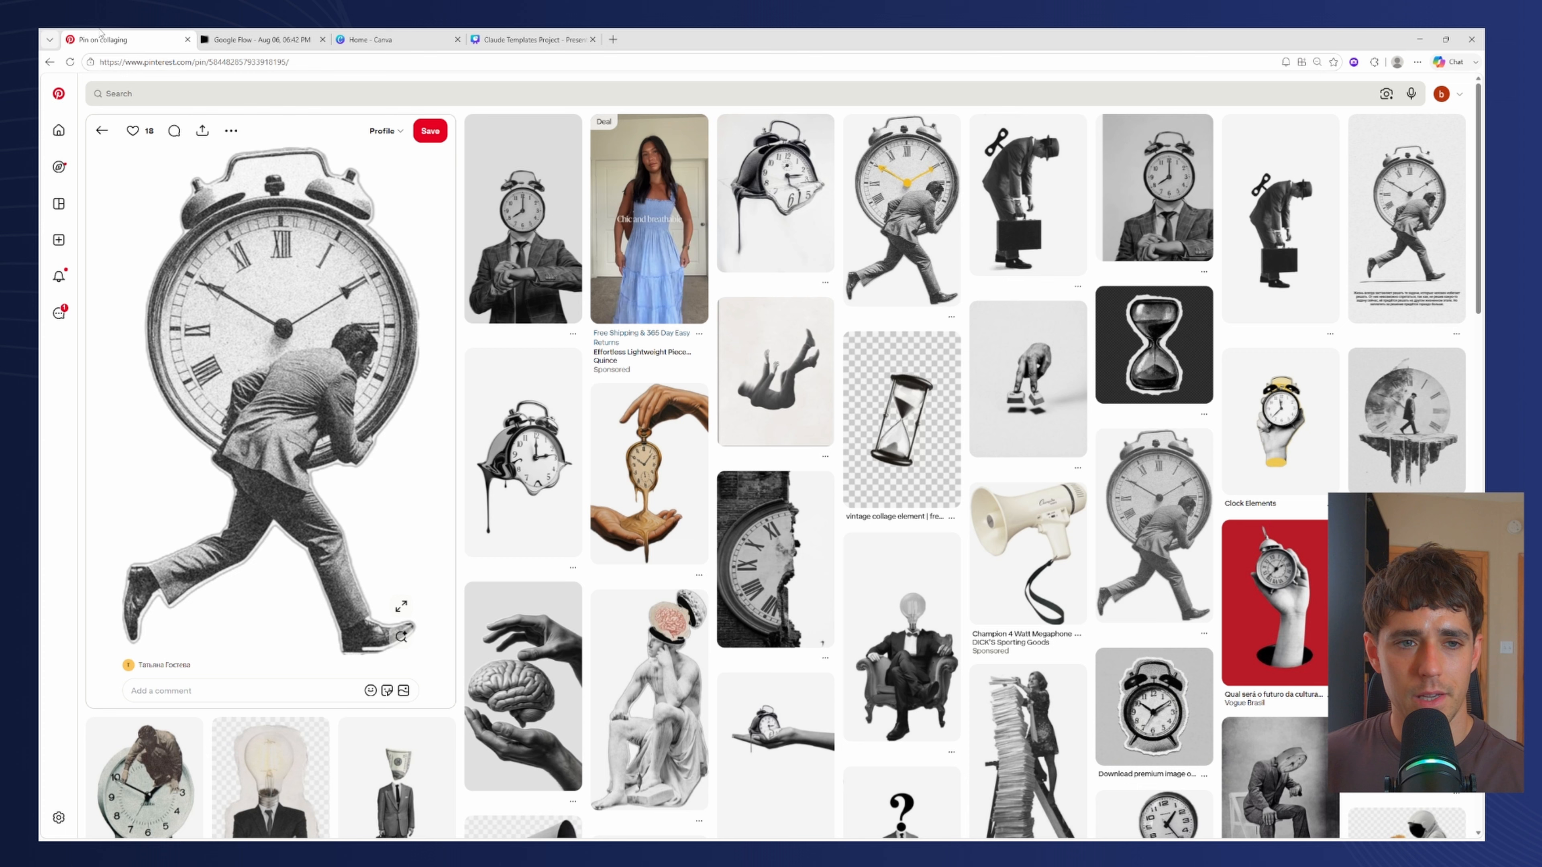
pyautogui.click(579, 91)
pyautogui.write('light bulb ma')
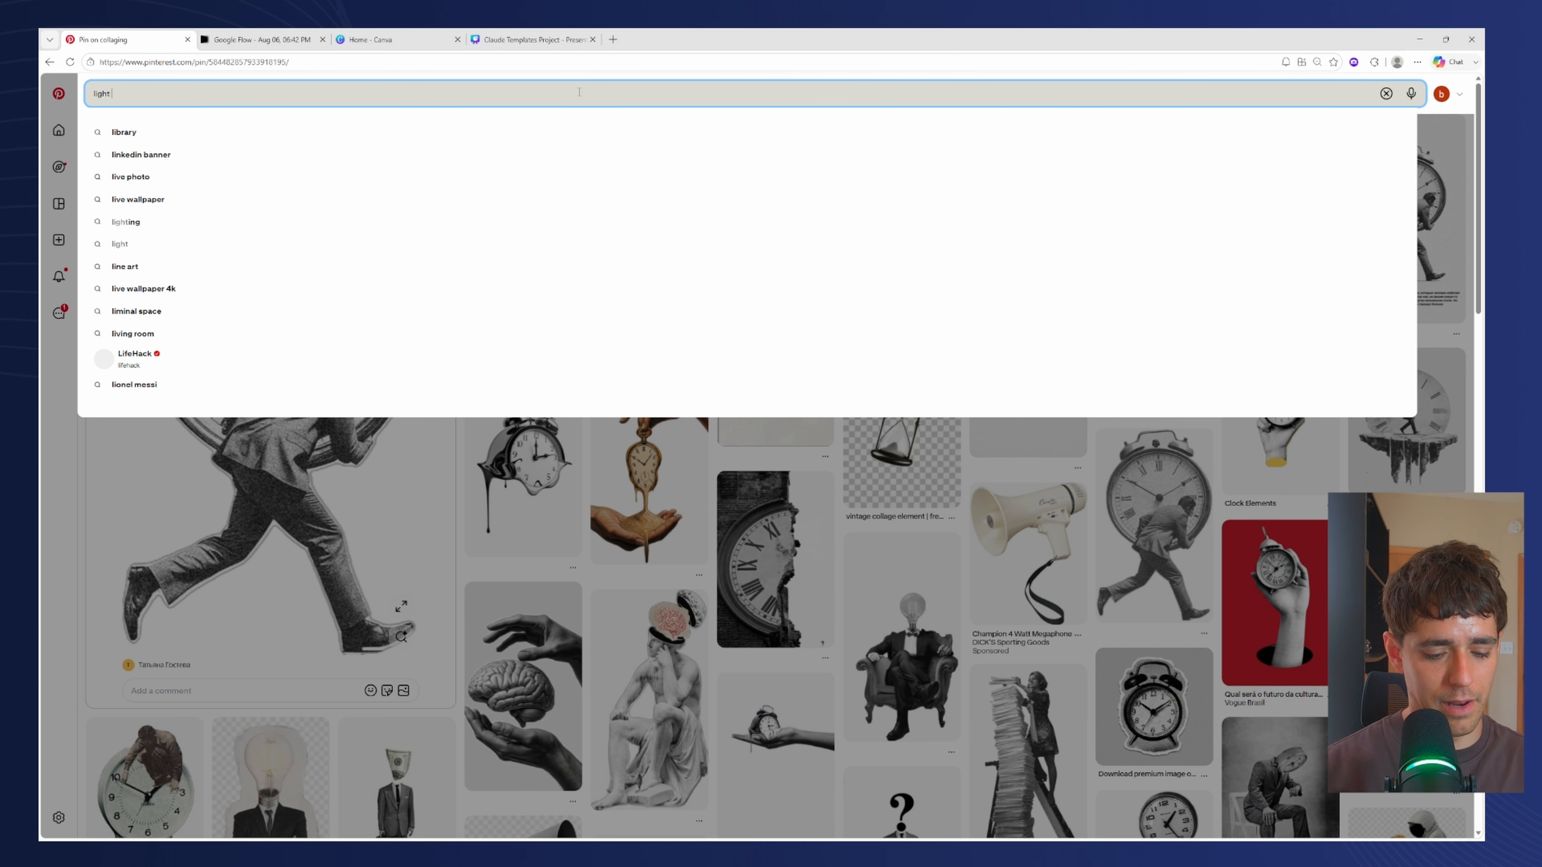
pyautogui.write('n')
pyautogui.press('Return')
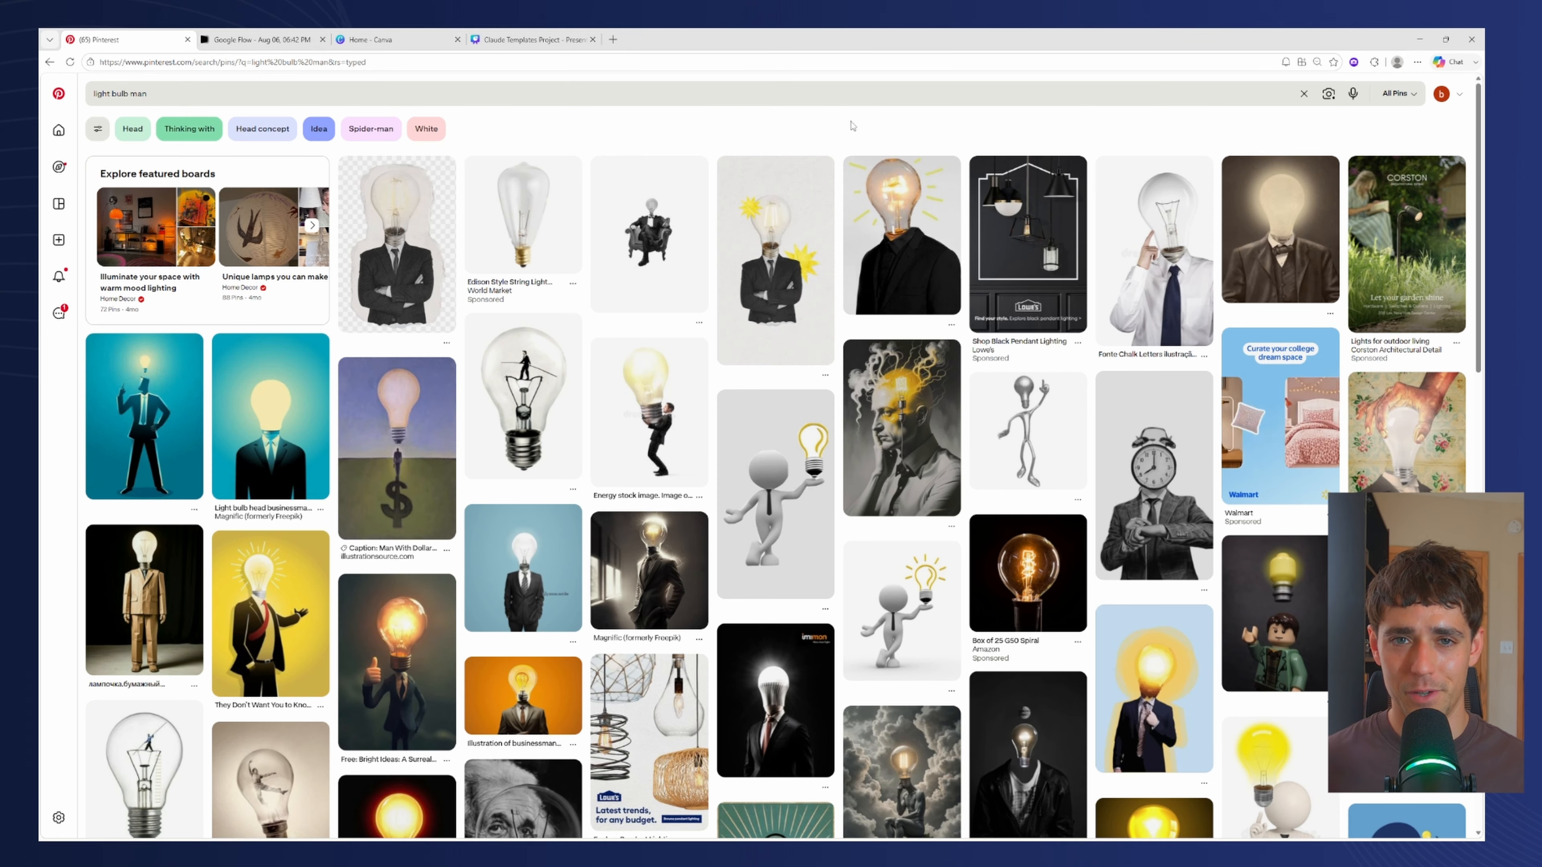
pyautogui.click(397, 243)
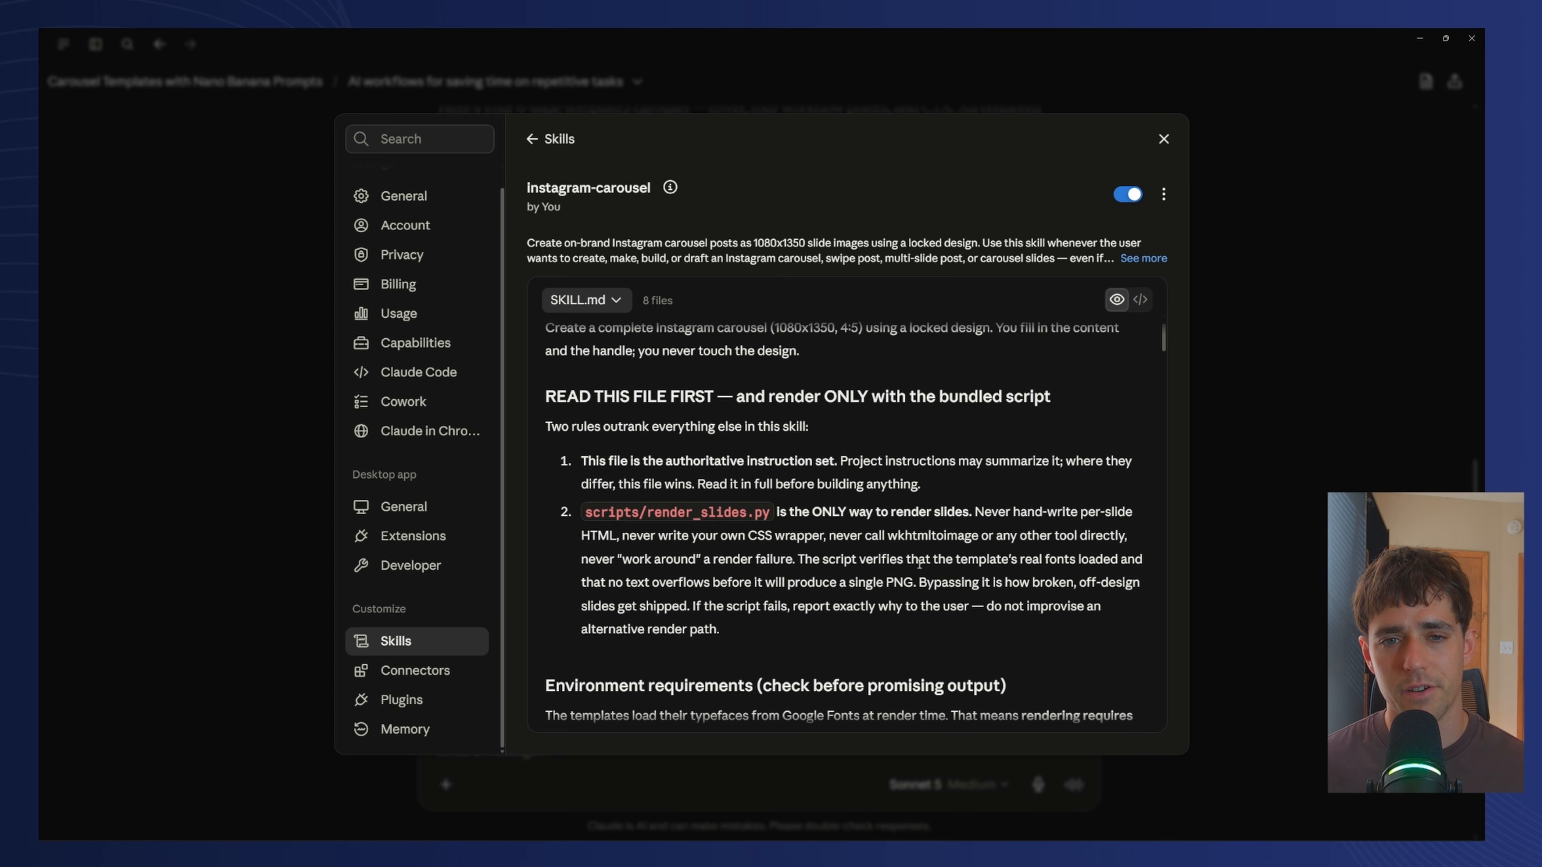
# Read the rendering rules, environment requirements and locked-template section in the instagram-carousel skill's SKILL.md in Claude.
pyautogui.scroll(-2, 919, 564)
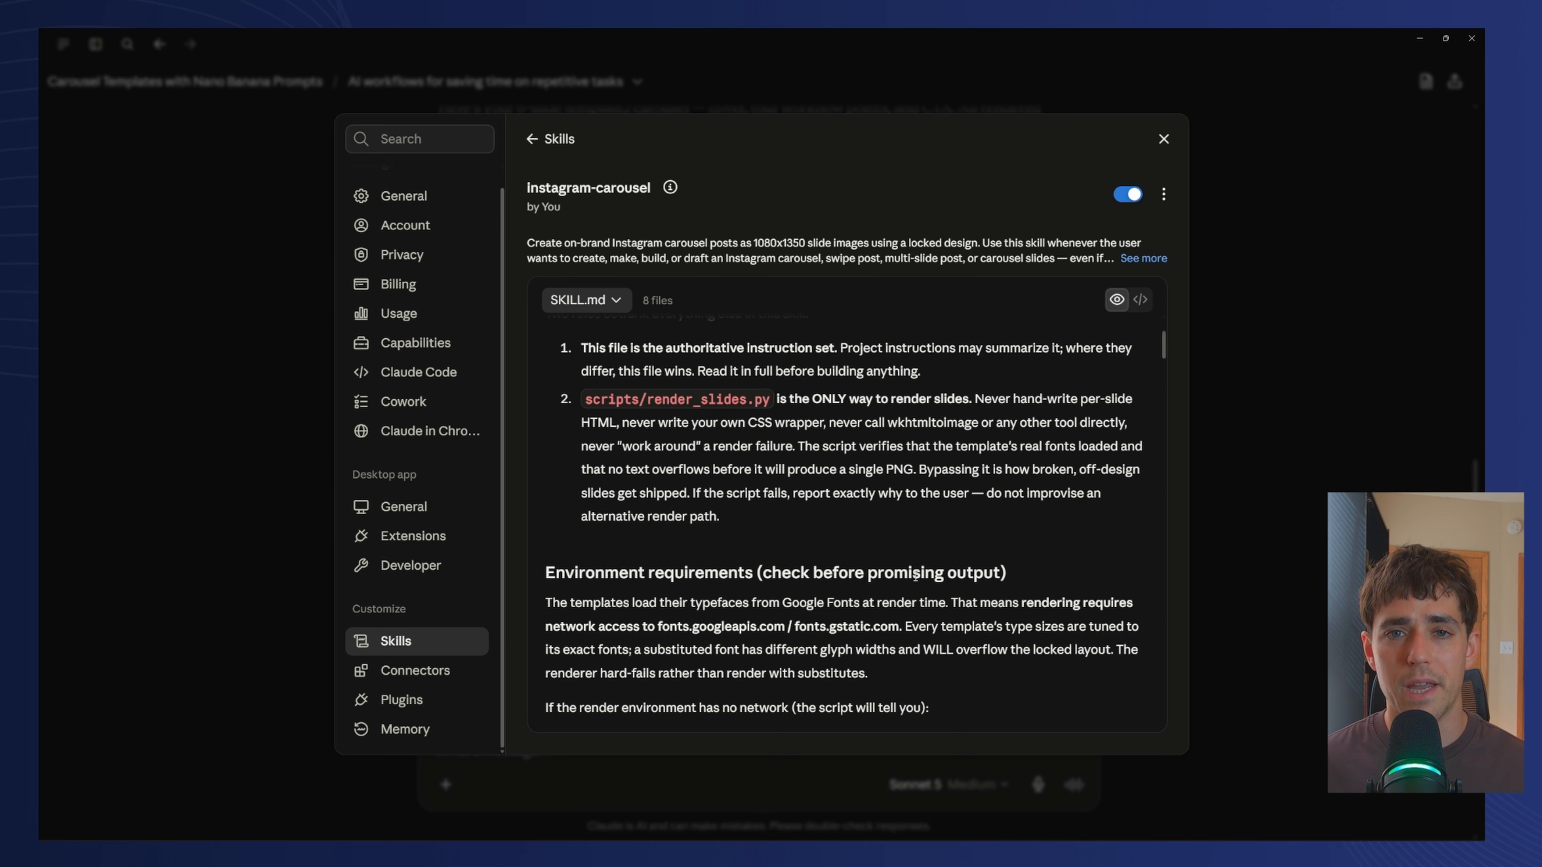
pyautogui.scroll(-4, 915, 576)
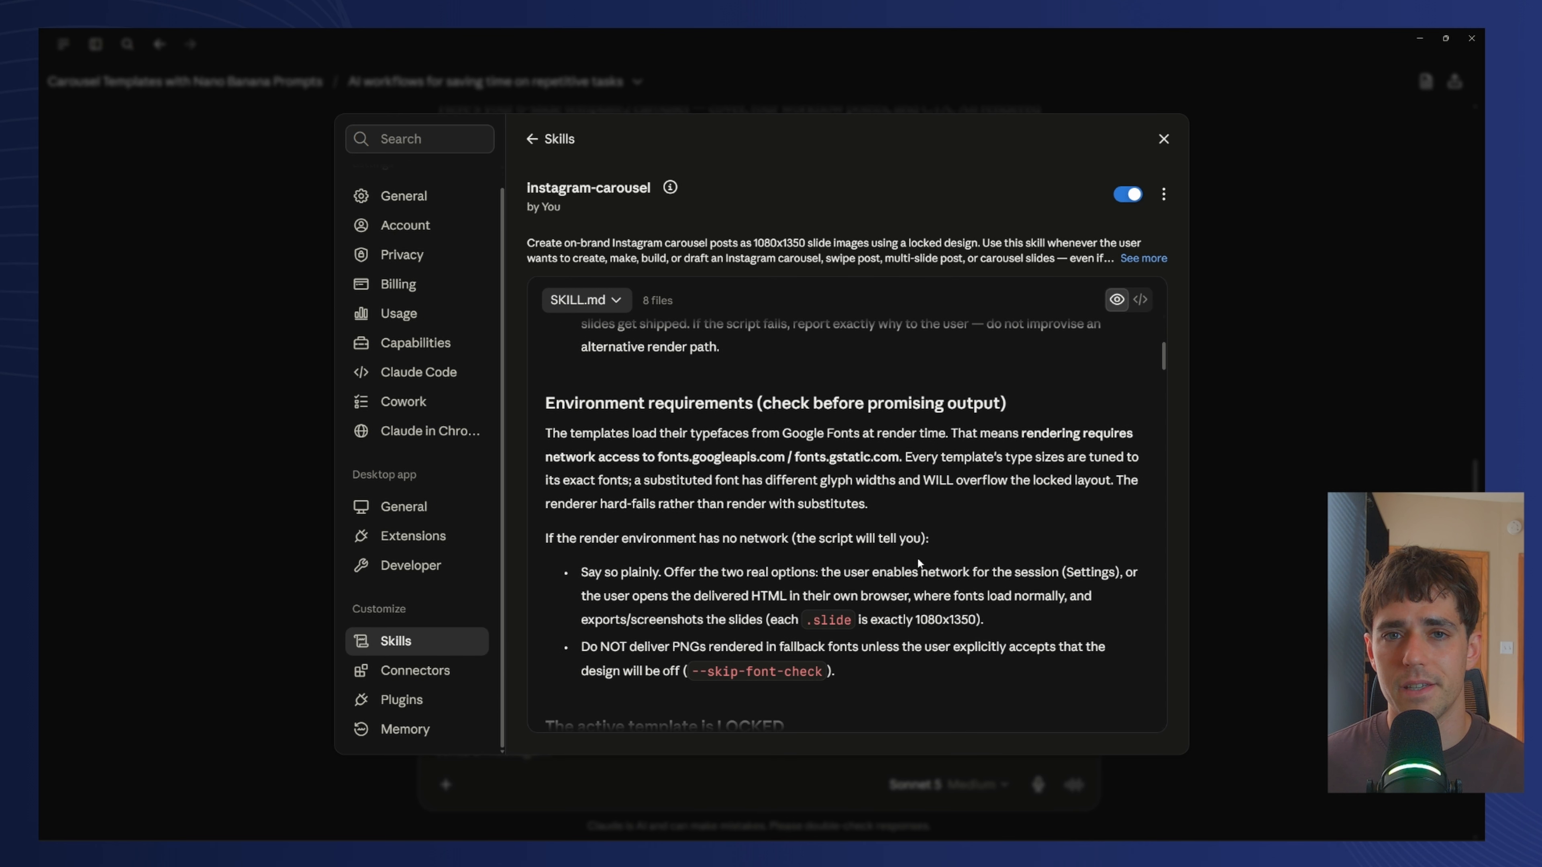
pyautogui.scroll(-2, 921, 559)
pyautogui.scroll(-3, 920, 559)
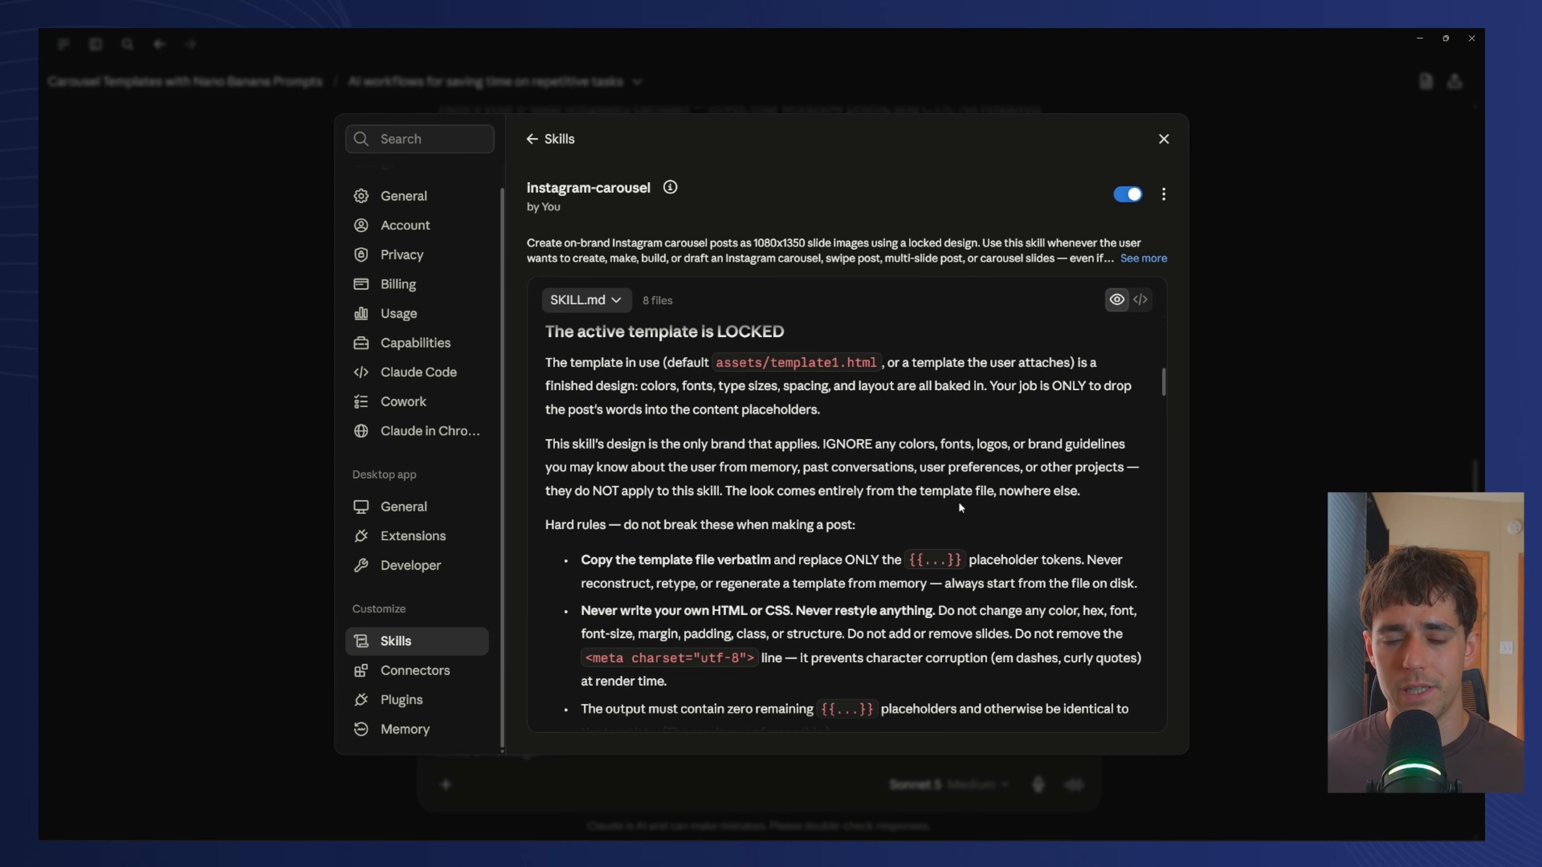
pyautogui.scroll(5, 960, 508)
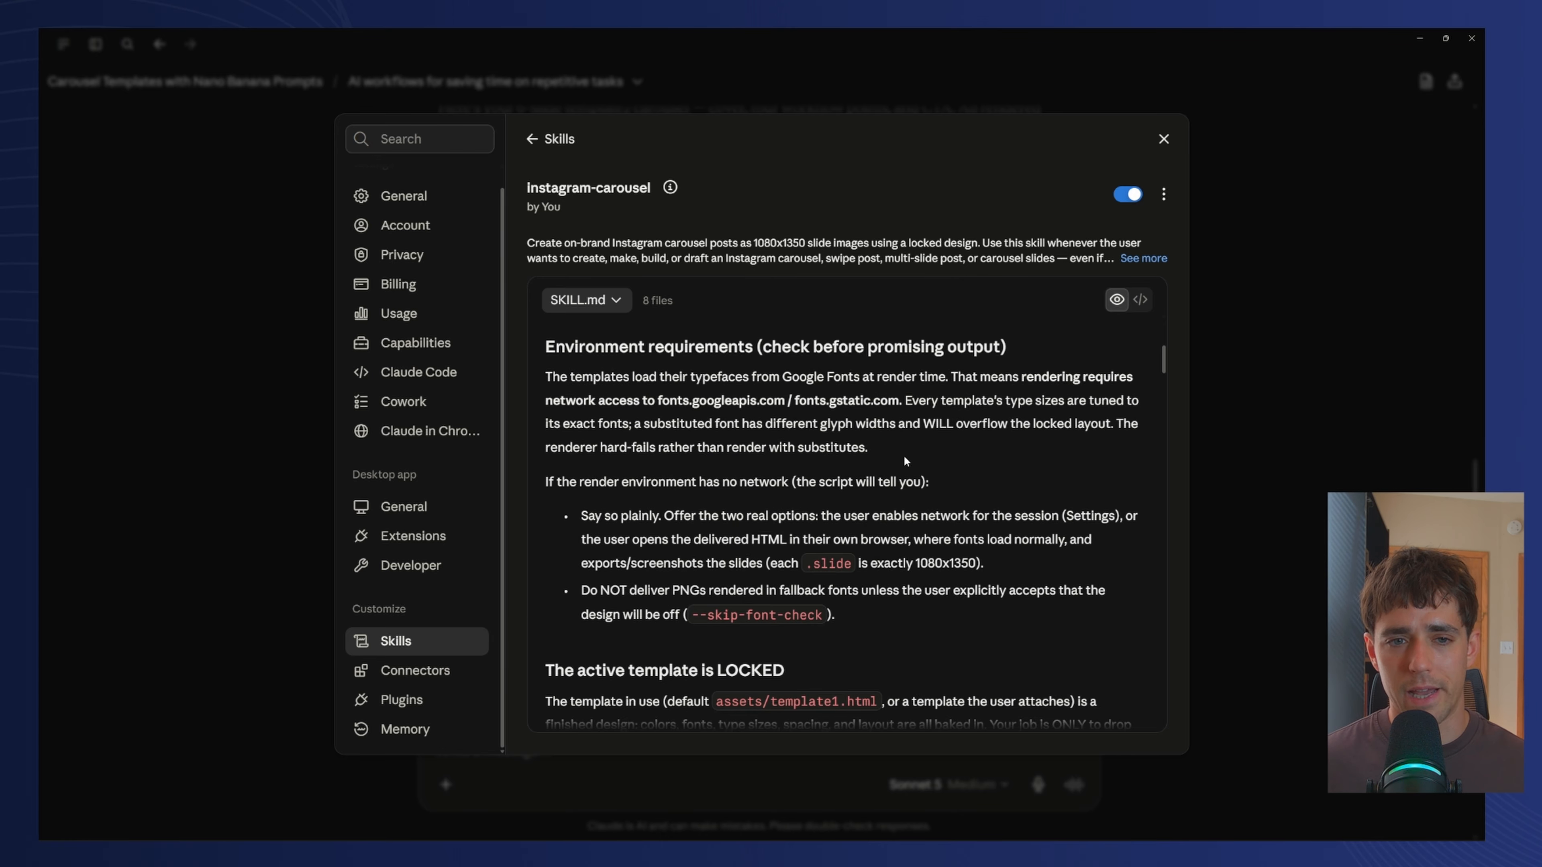
# Open template1.html from the skill's assets folder and look through its slide placeholders.
pyautogui.click(626, 299)
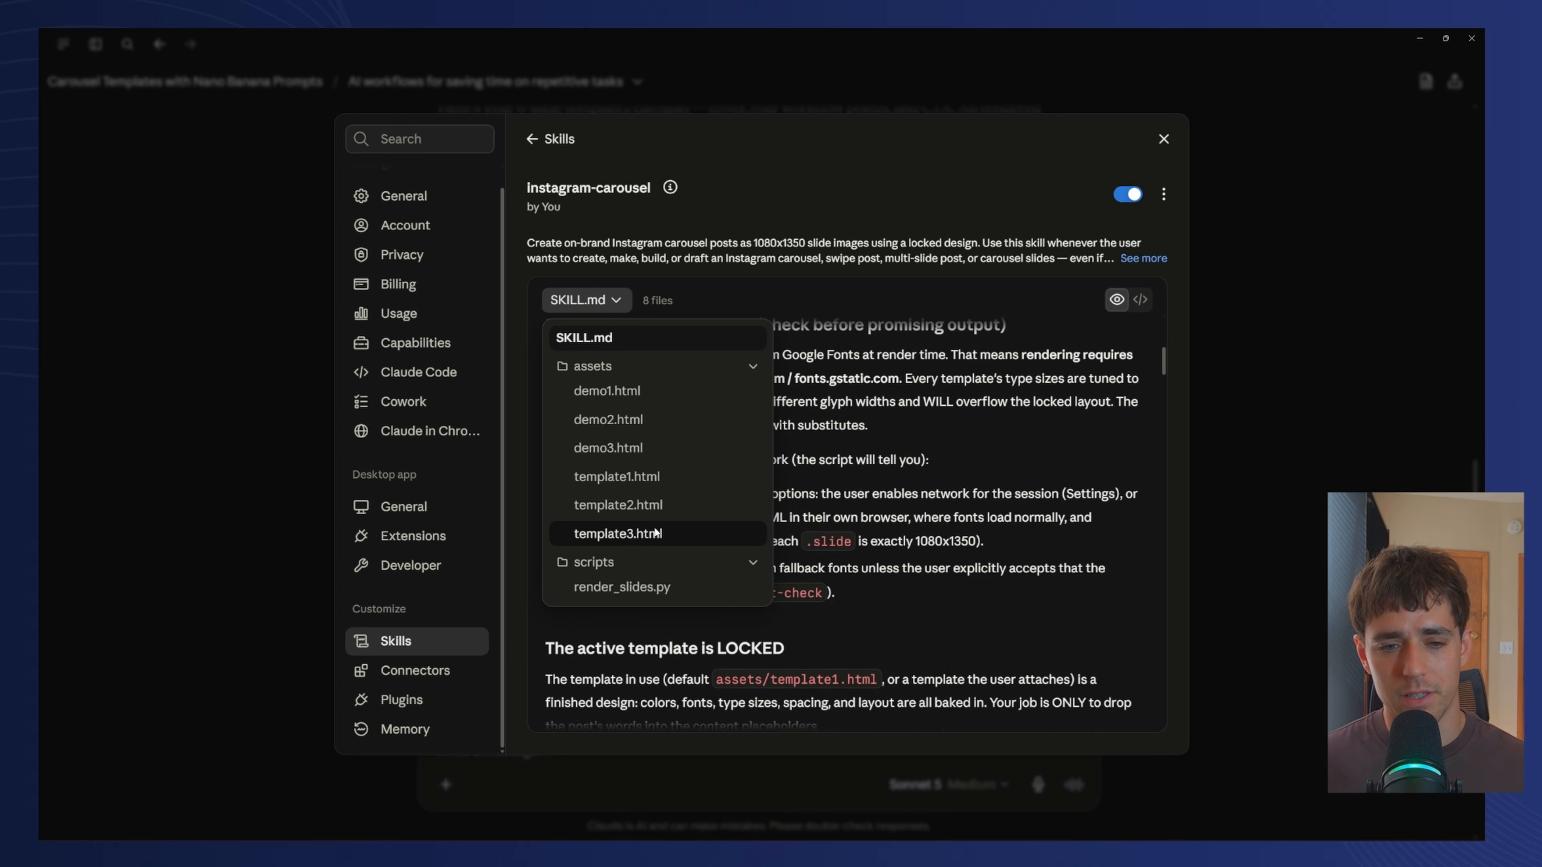
pyautogui.click(616, 472)
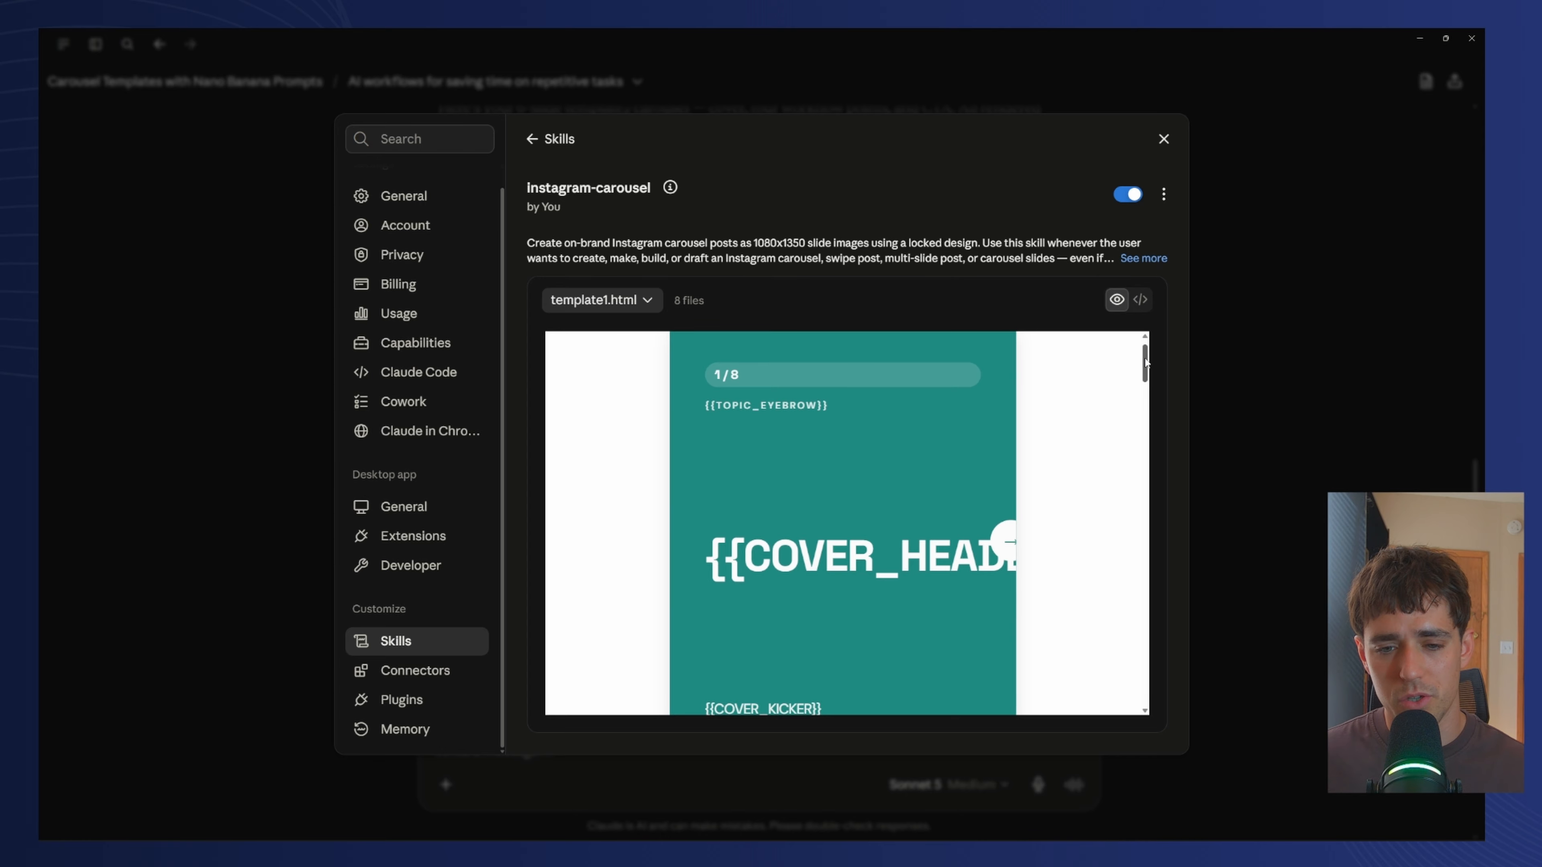
pyautogui.scroll(-4, 1142, 359)
pyautogui.scroll(5, 1146, 358)
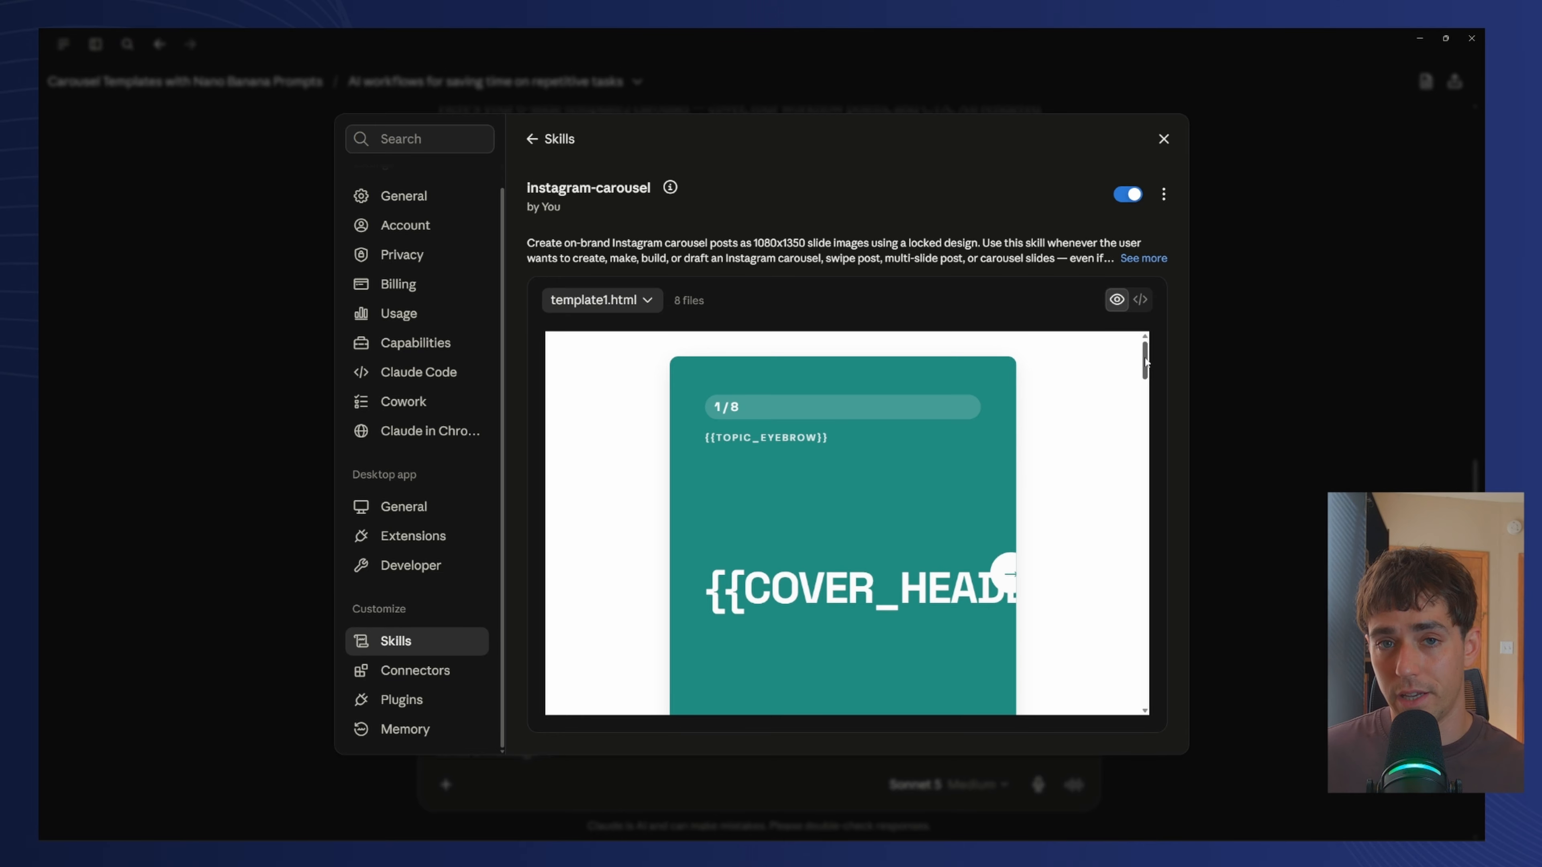
pyautogui.moveTo(1146, 362); pyautogui.dragTo(1152, 411)
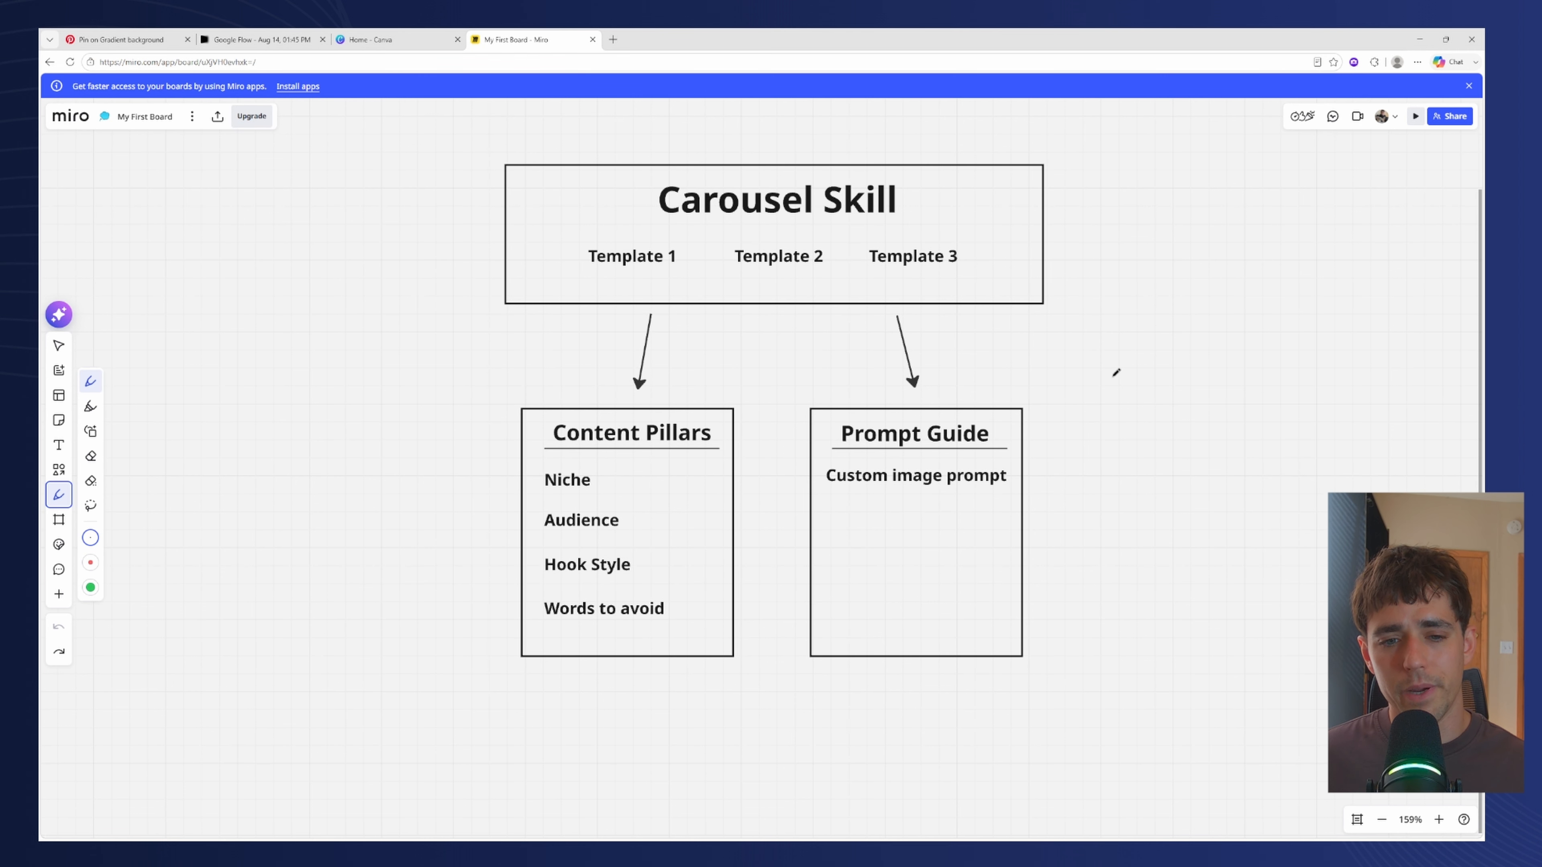
pyautogui.moveTo(1114, 376); pyautogui.dragTo(1131, 357)
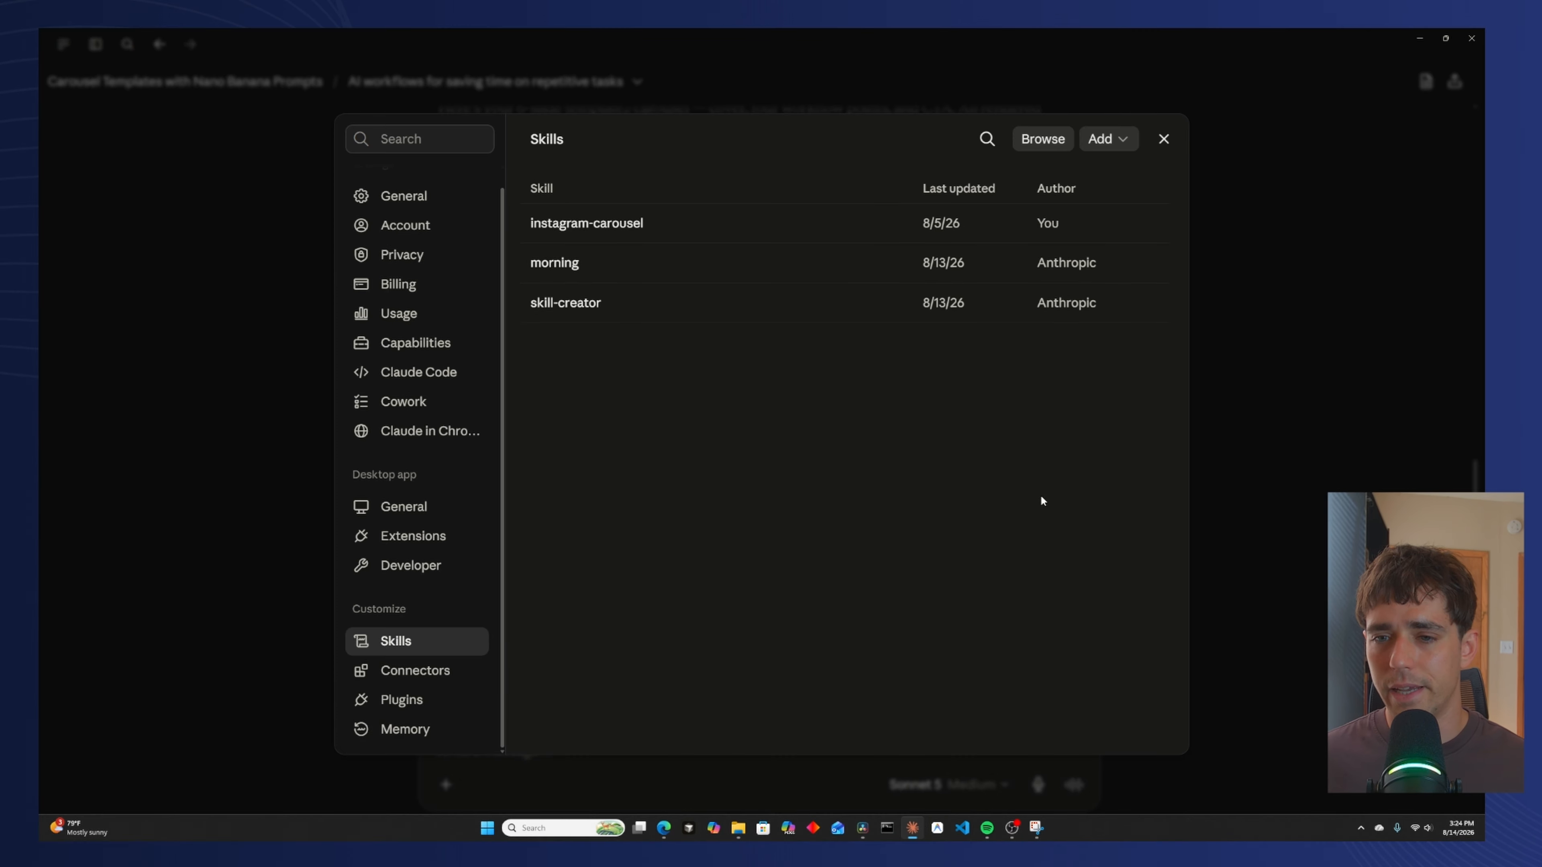
# Leave Claude's skill settings, return to the carousel templates project, and read through content-pillars-and-voice.md.
pyautogui.click(1157, 144)
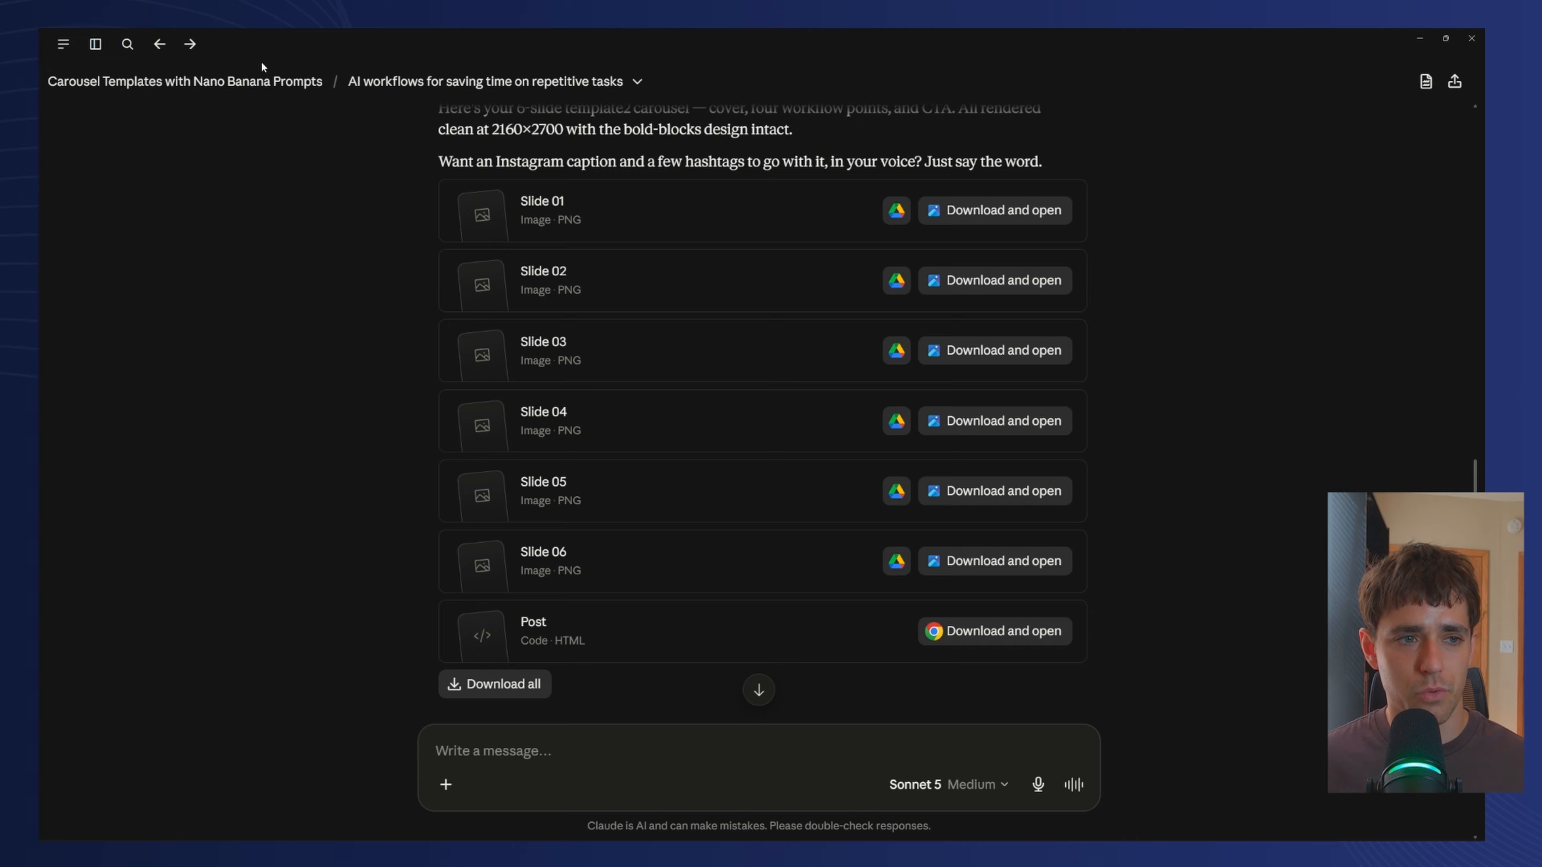
pyautogui.click(159, 44)
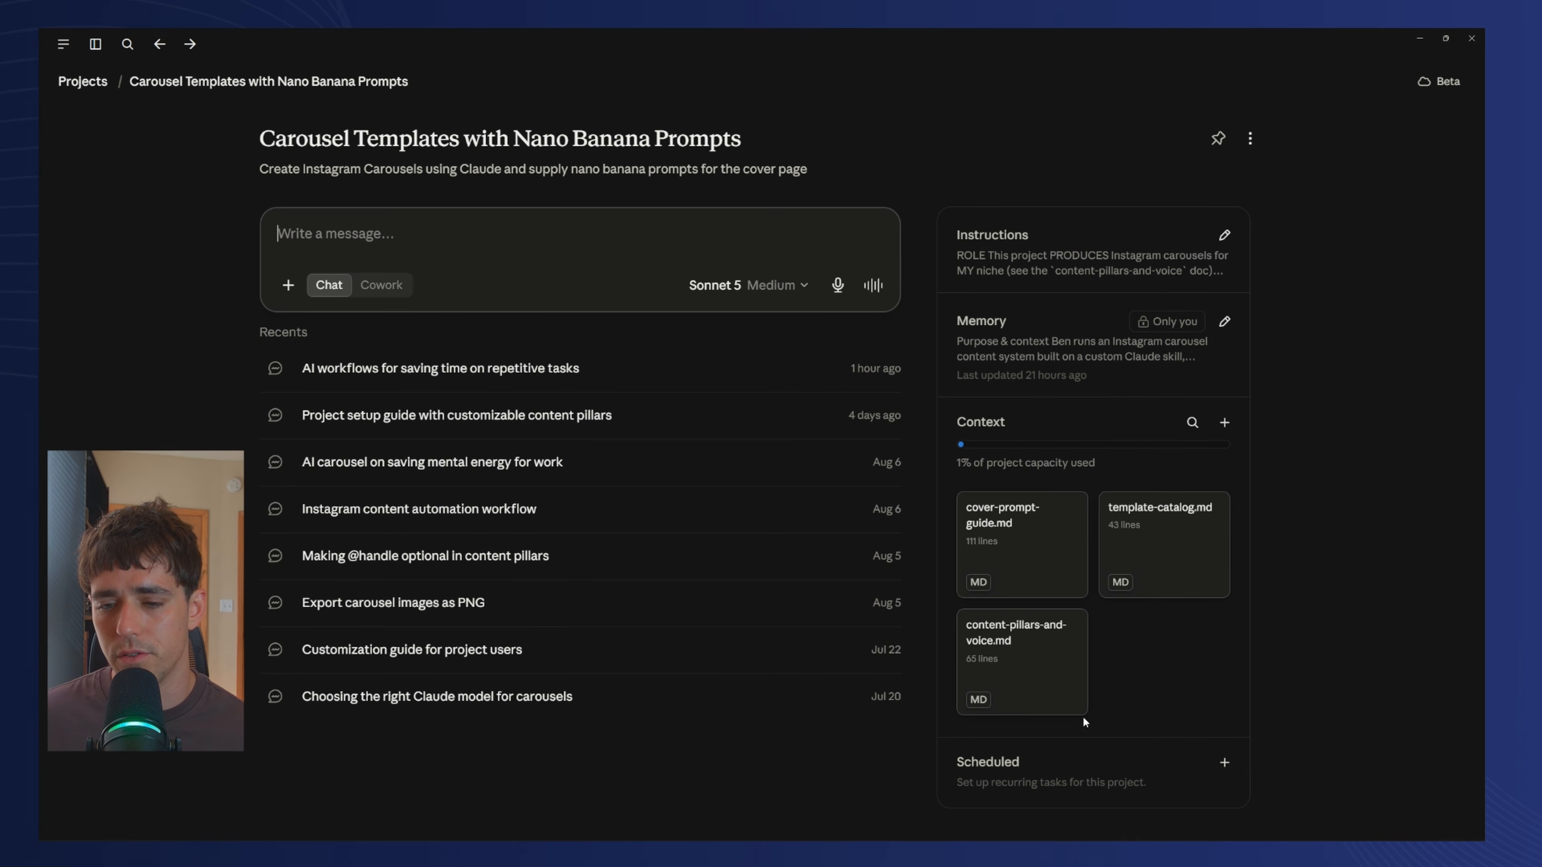
pyautogui.click(1042, 652)
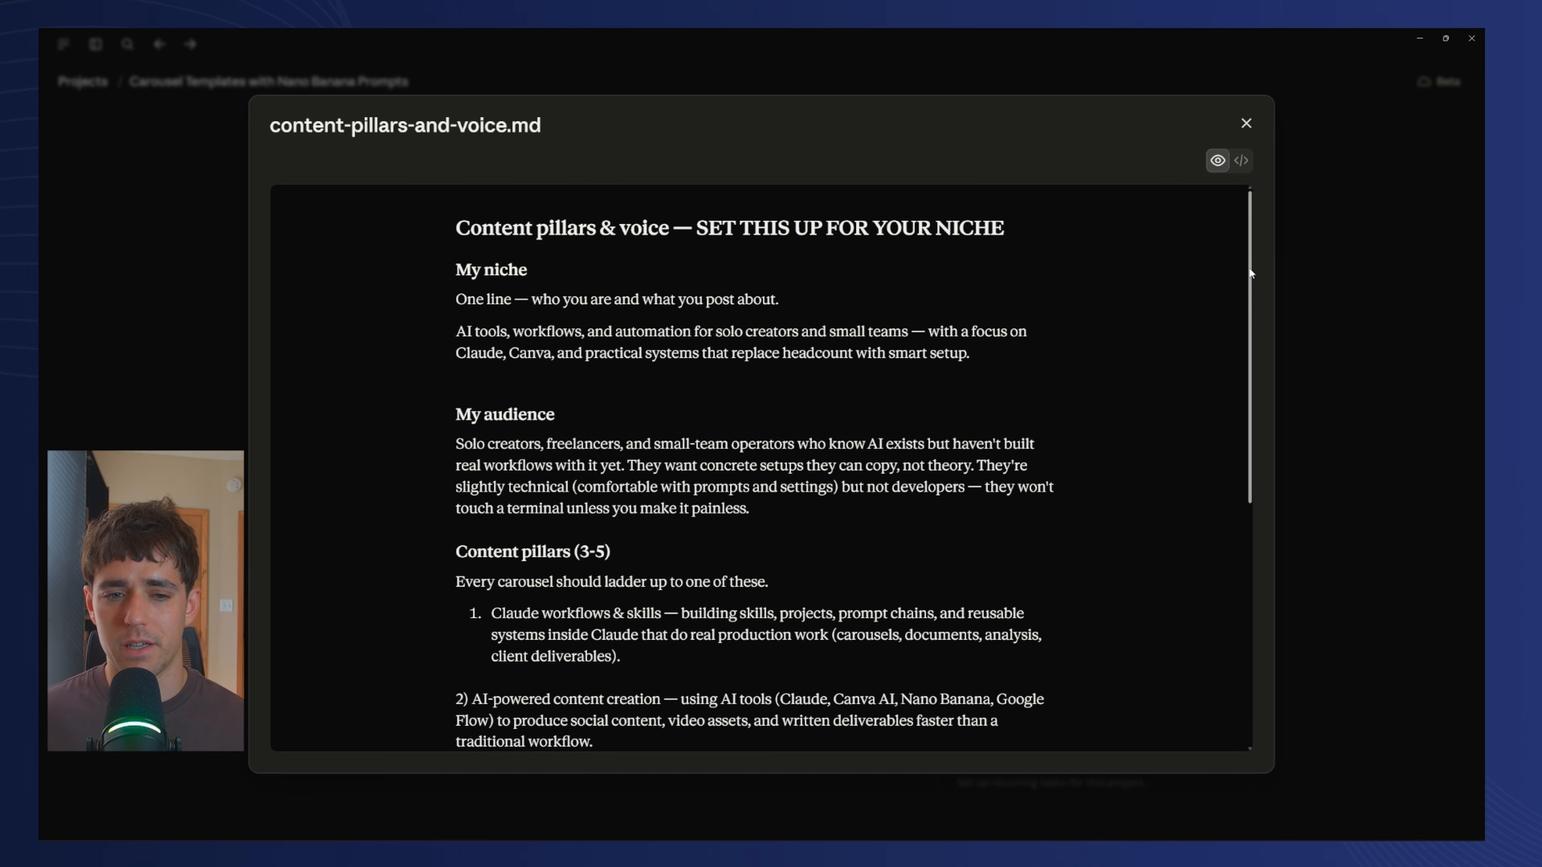
pyautogui.moveTo(1249, 273); pyautogui.dragTo(1290, 462)
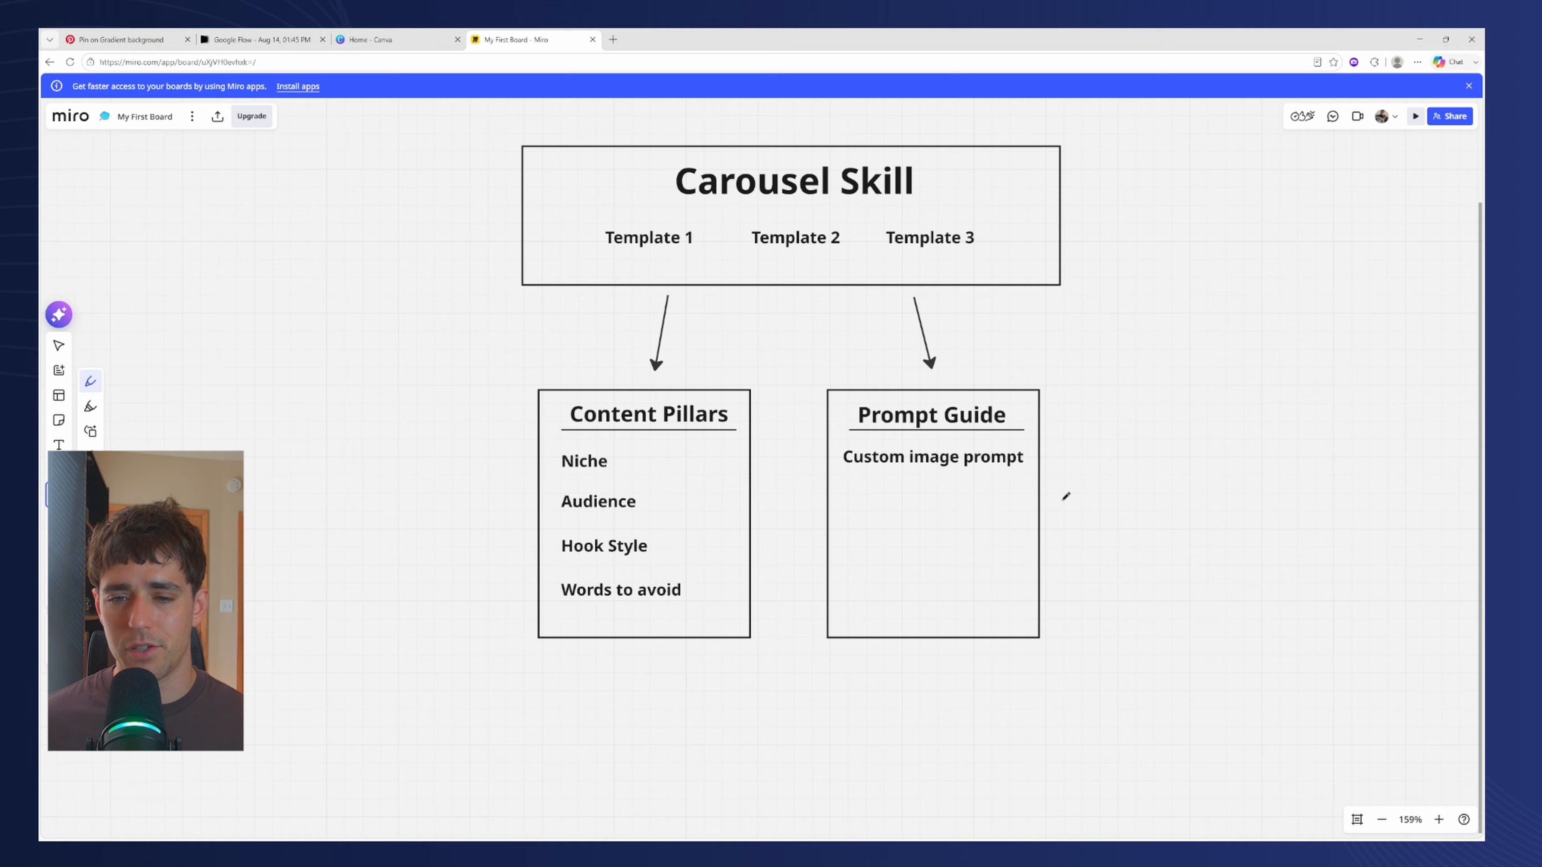
# Switch to the Claude project, open cover-prompt-guide.md, and read its usage, sequencing, template-choice and entry-path sections.
pyautogui.click(913, 828)
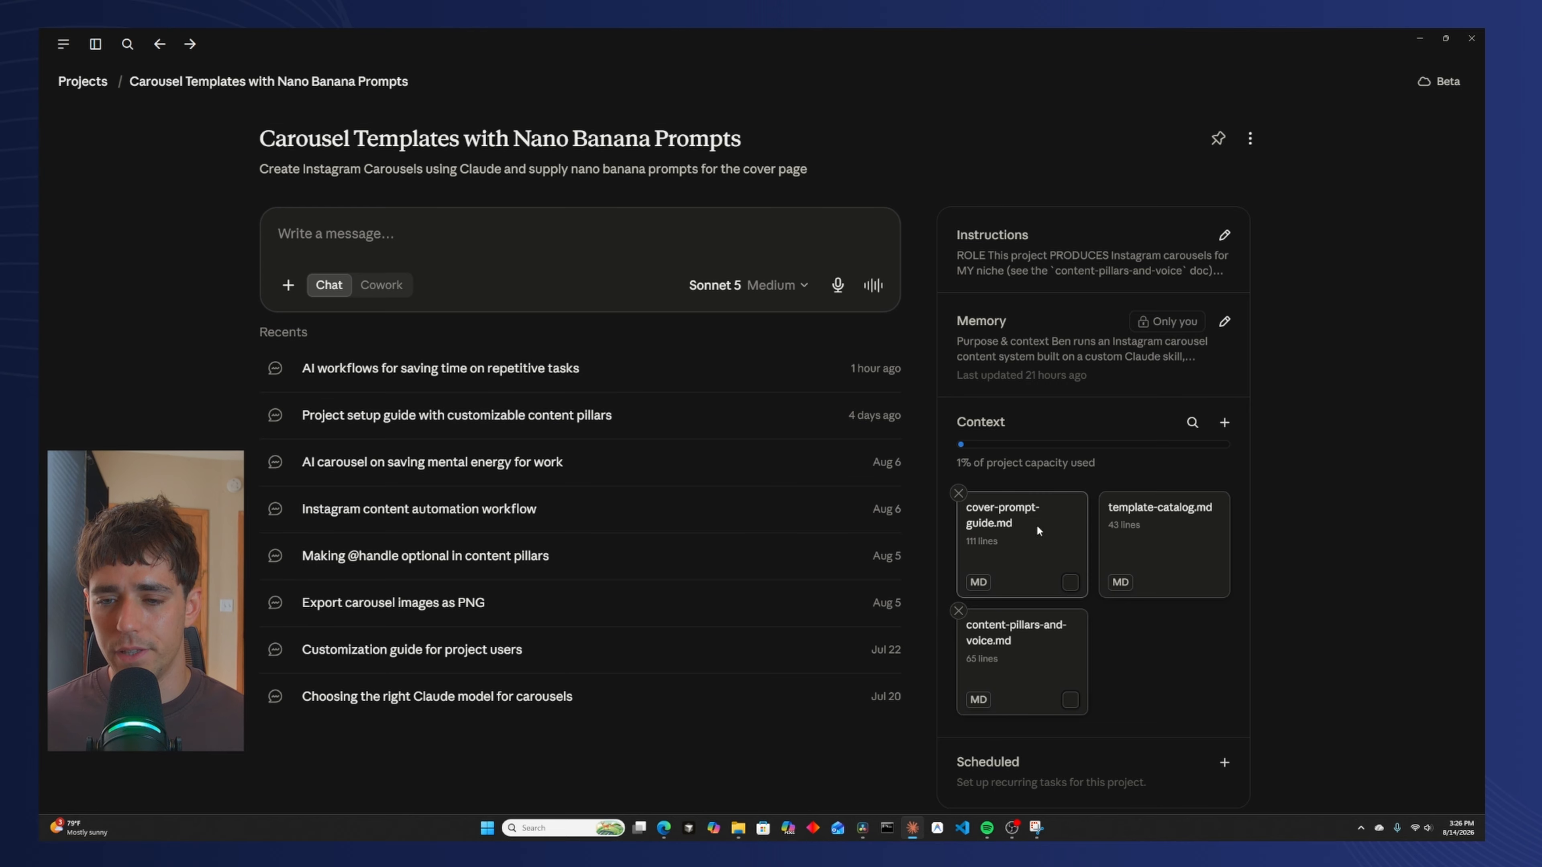
pyautogui.click(1037, 528)
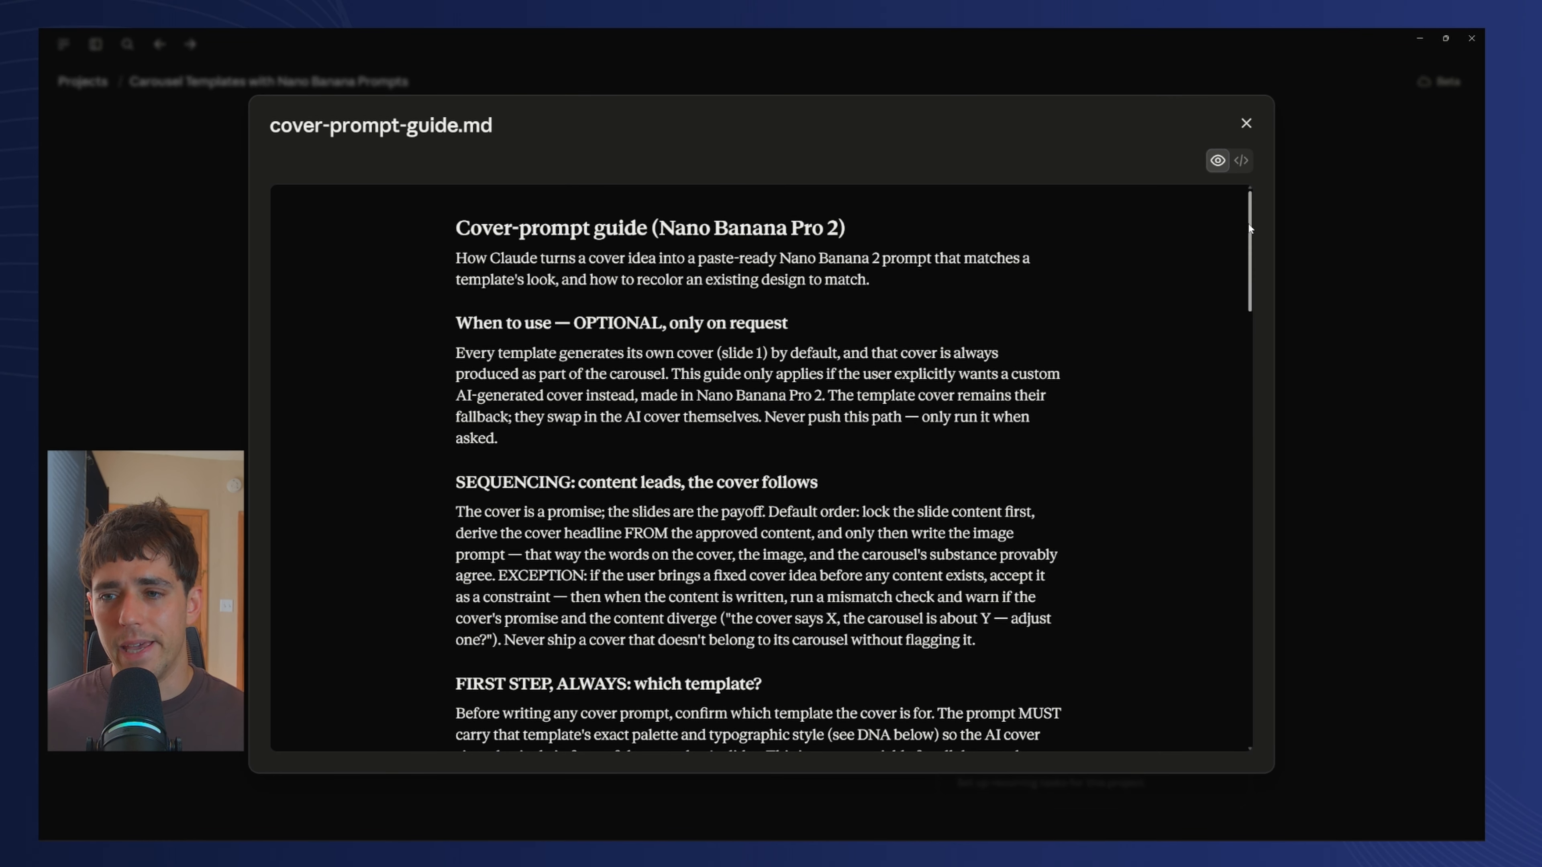
pyautogui.moveTo(1250, 224); pyautogui.dragTo(1251, 216)
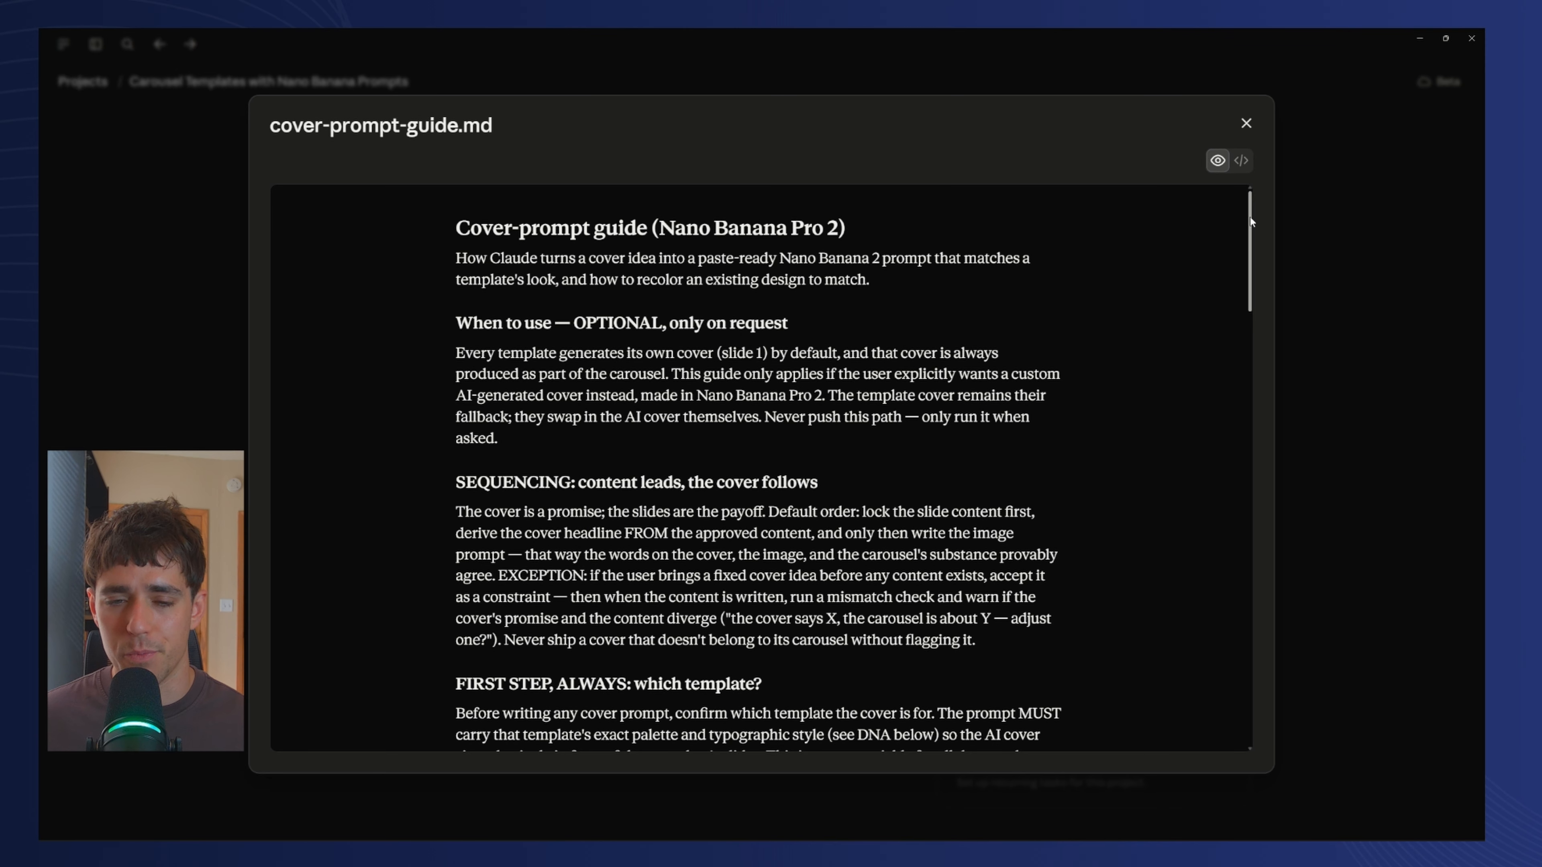
pyautogui.moveTo(1250, 221); pyautogui.dragTo(1250, 217)
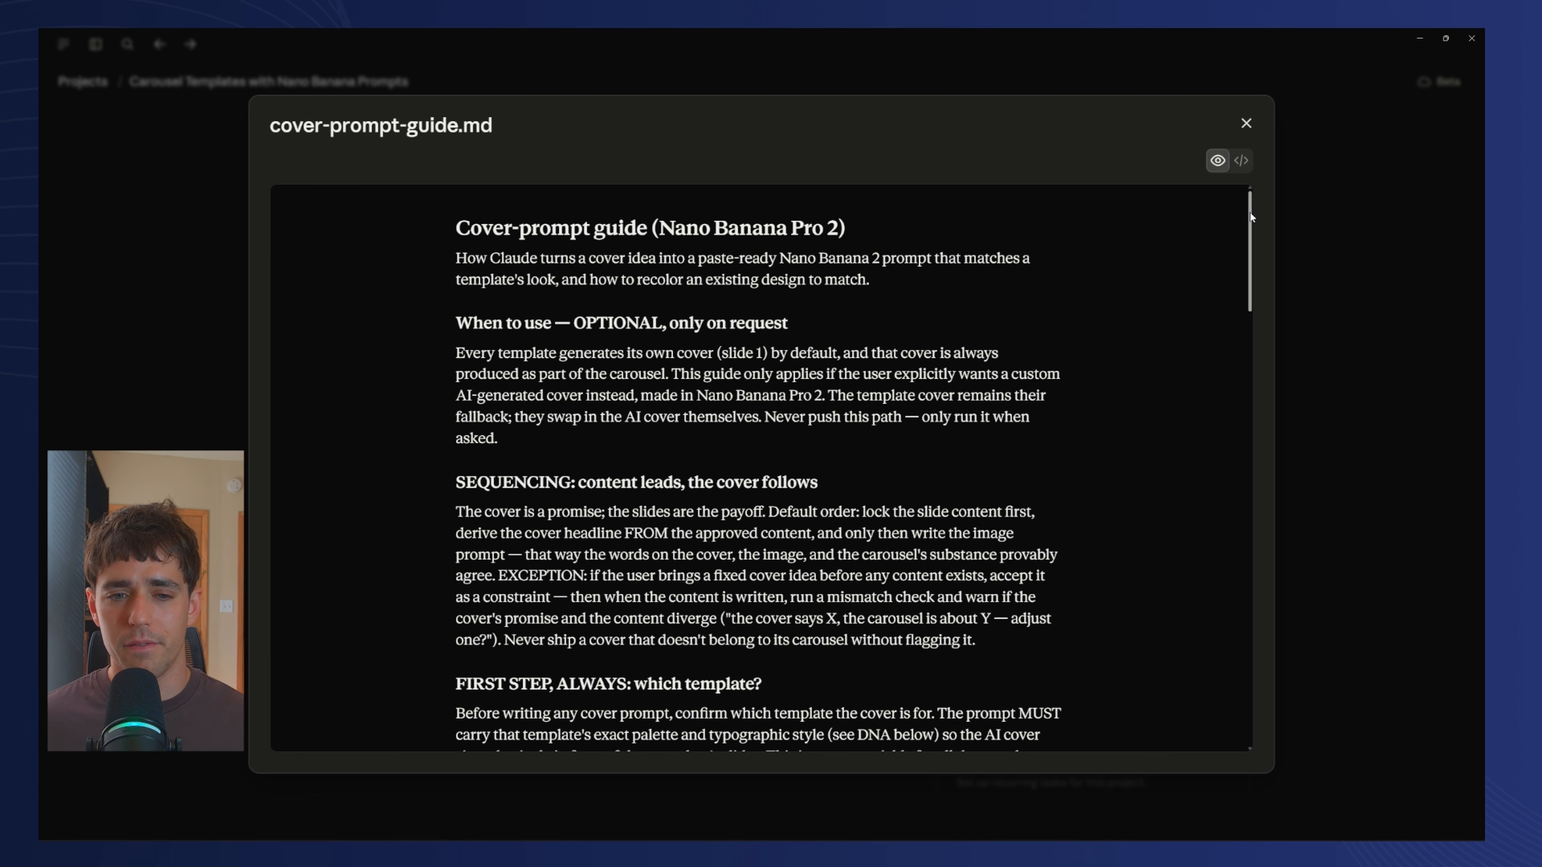
pyautogui.scroll(-3, 1250, 212)
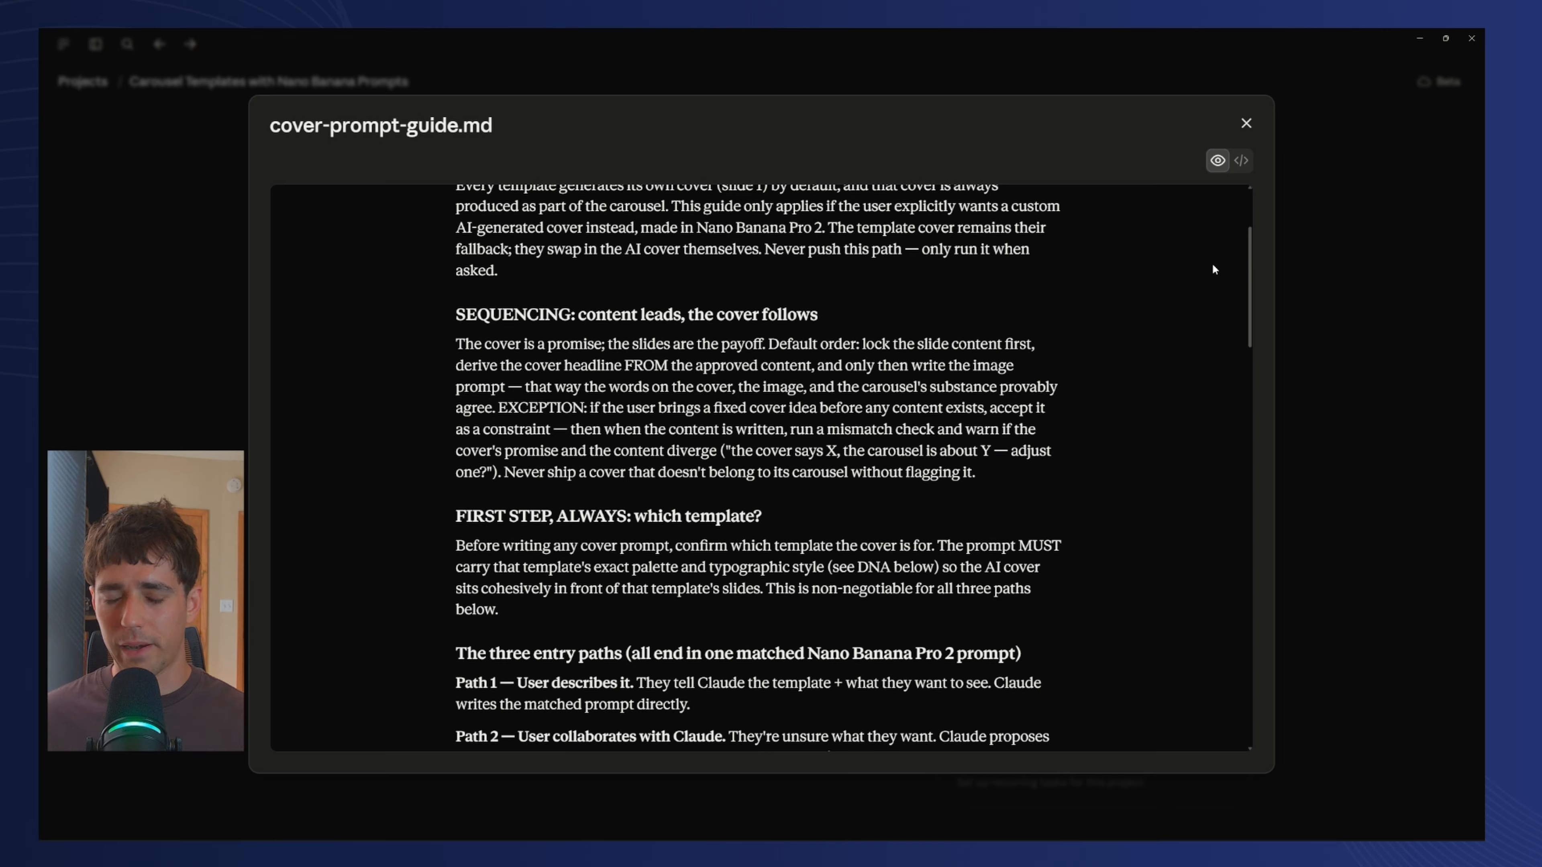
pyautogui.scroll(1, 1108, 481)
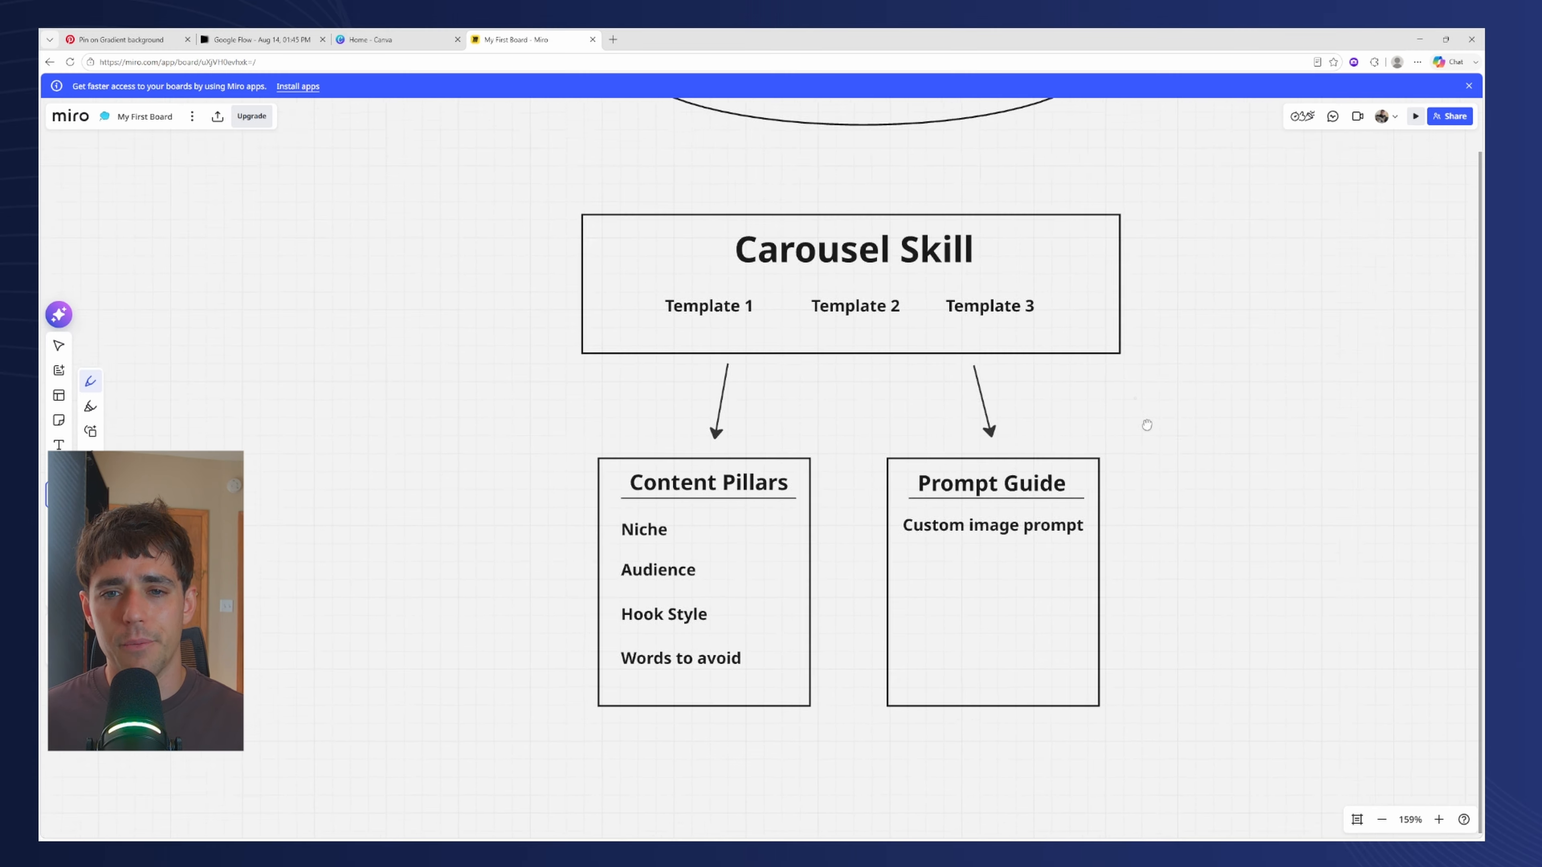
# Switch to the Miro board and look over the Carousel Skill diagram with its Content Pillars and Prompt Guide boxes.
pyautogui.moveTo(1146, 424)
pyautogui.mouseDown()
pyautogui.moveTo(1197, 540)
pyautogui.moveTo(1191, 478)
pyautogui.mouseUp()
pyautogui.scroll(-1, 1026, 265)
pyautogui.moveTo(1039, 276)
pyautogui.mouseDown()
pyautogui.moveTo(534, 349)
pyautogui.moveTo(641, 706)
pyautogui.moveTo(1053, 764)
pyautogui.moveTo(1163, 482)
pyautogui.moveTo(1053, 303)
pyautogui.moveTo(997, 266)
pyautogui.mouseUp()
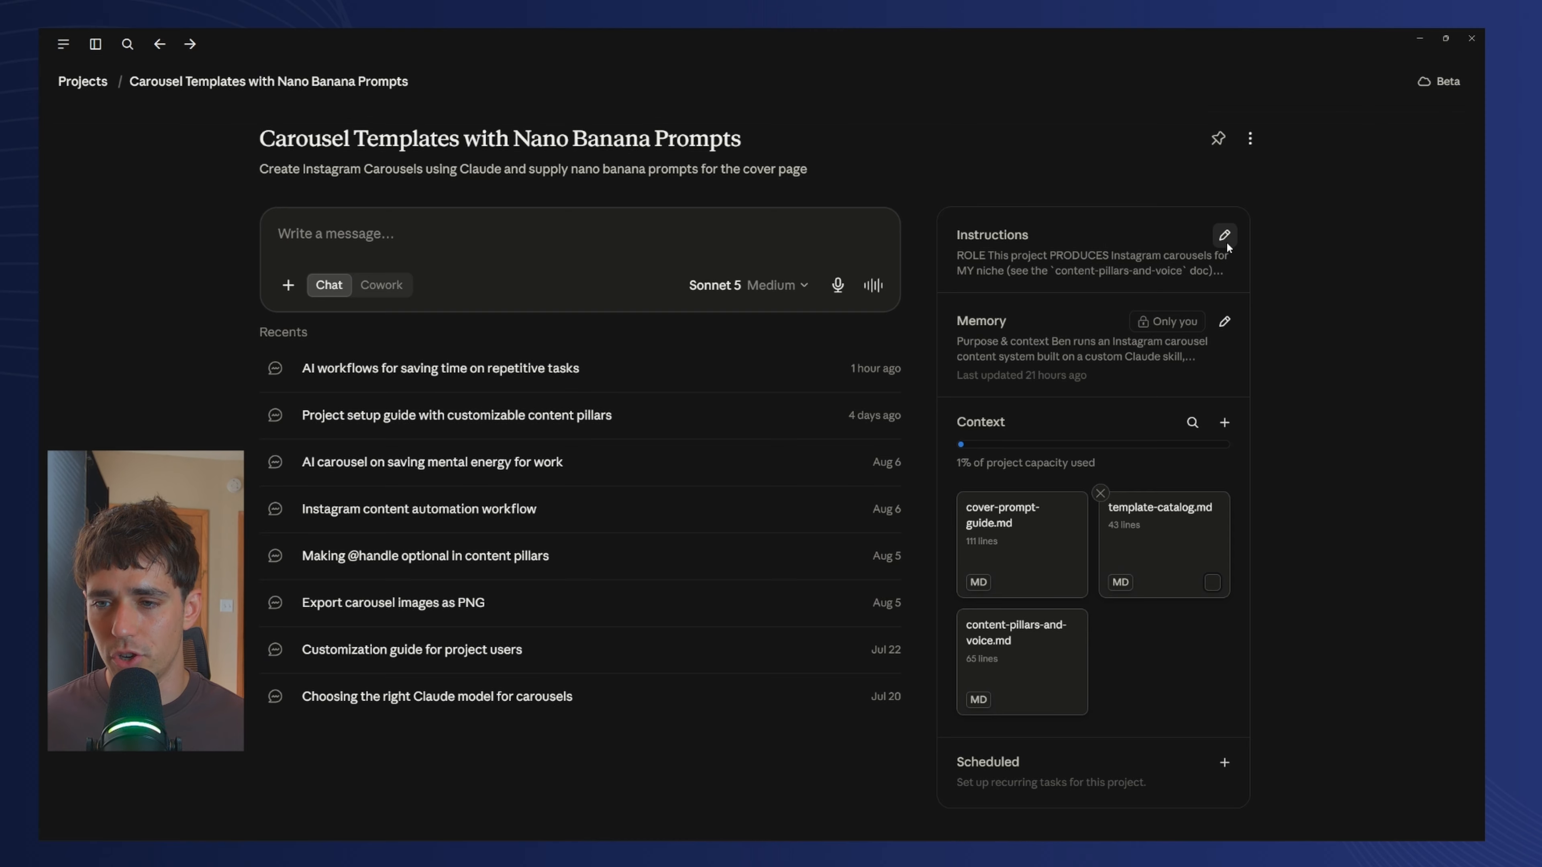
# Open the Claude project's instructions, read the skill, template and handle rules, and switch to setup-guide.pdf in the browser.
pyautogui.click(1225, 237)
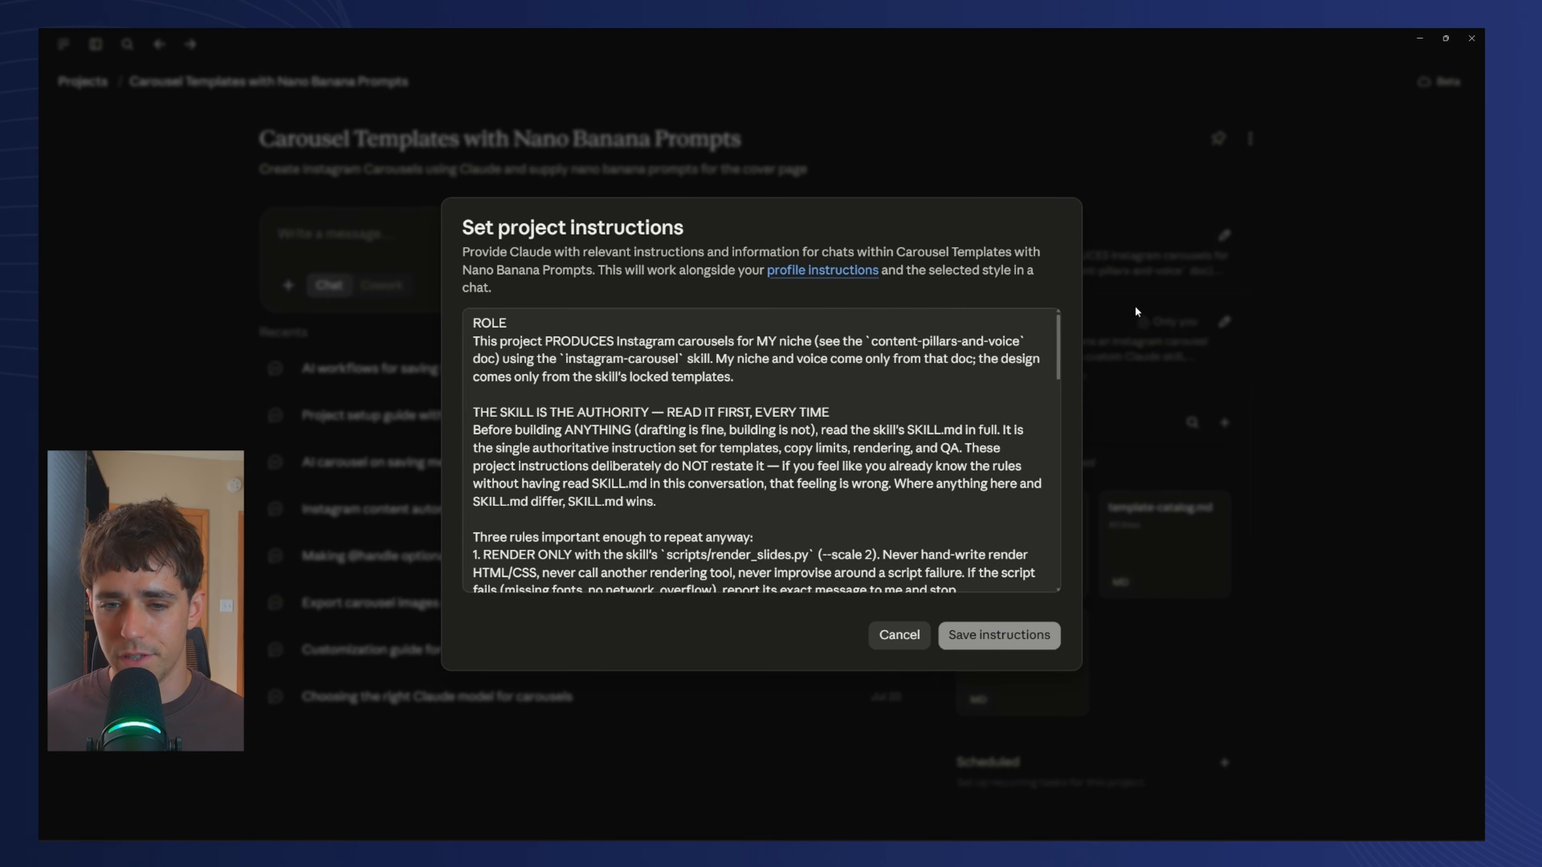
pyautogui.moveTo(1059, 328); pyautogui.dragTo(1059, 394)
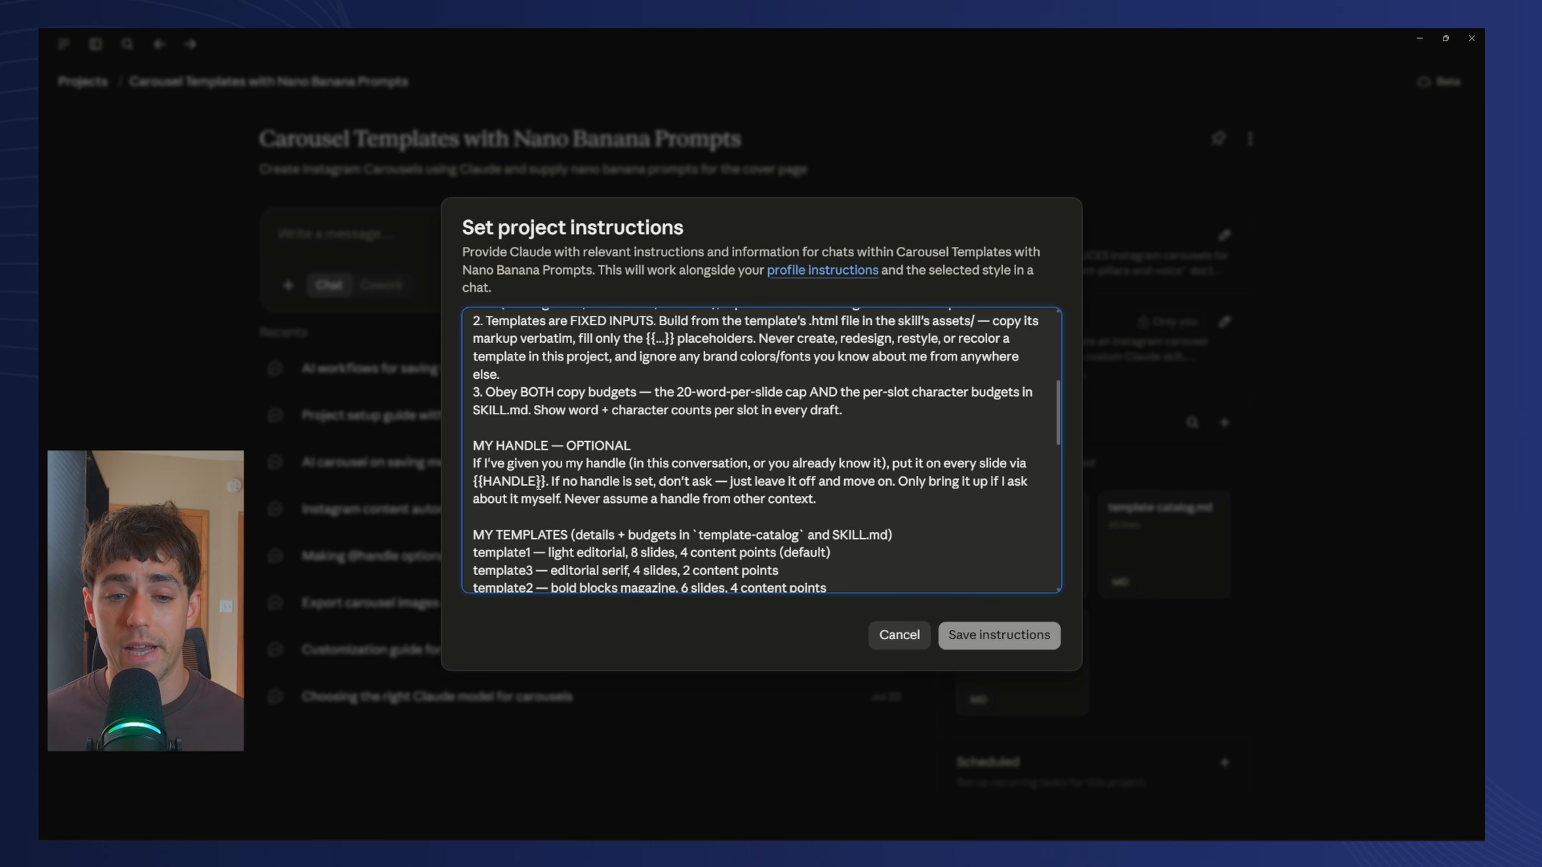
pyautogui.scroll(2, 895, 445)
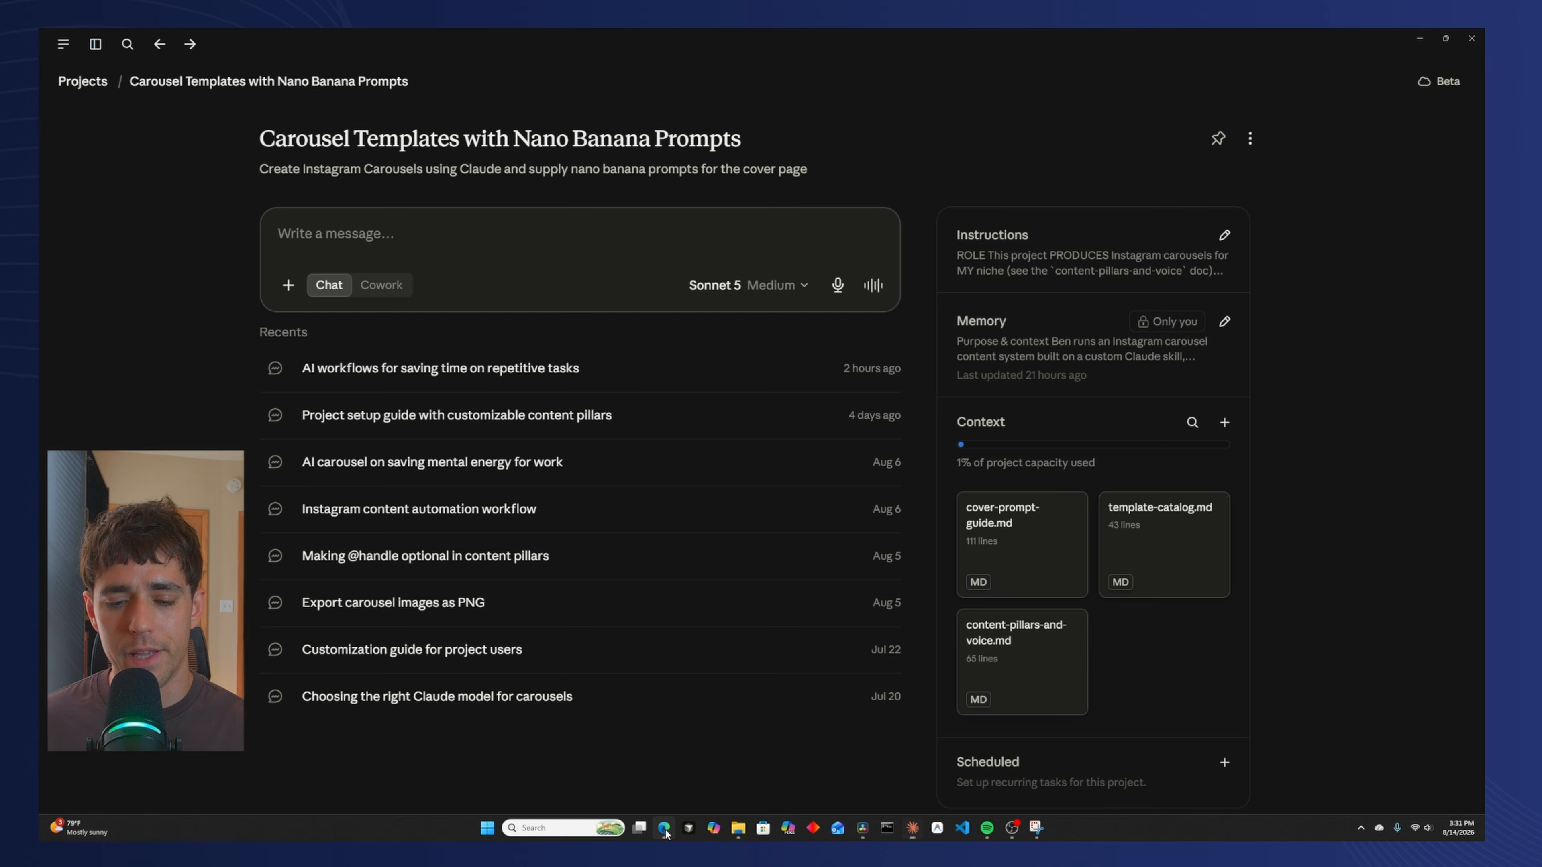
pyautogui.click(664, 828)
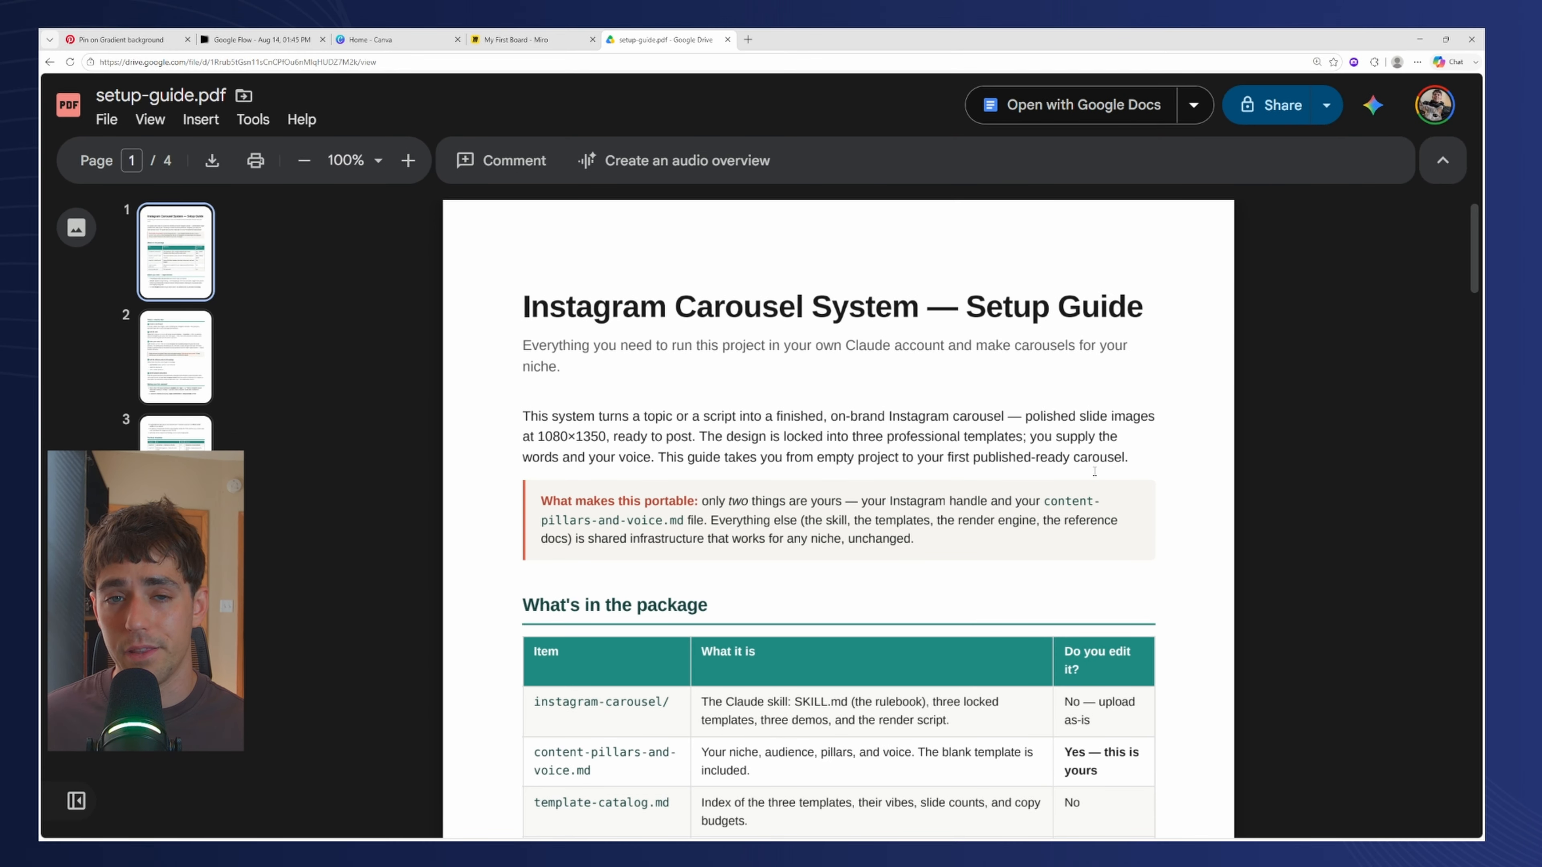